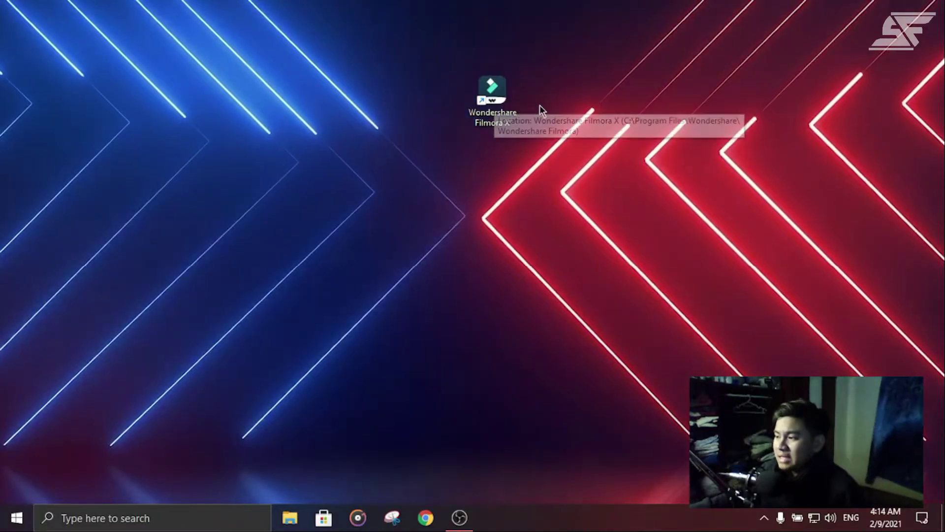
Step: Open Wondershare Filmora, create a new project with the 16:9 (Widescreen) aspect ratio and dismiss the message center
{"action": "double_click", "coordinate": [494, 94]}
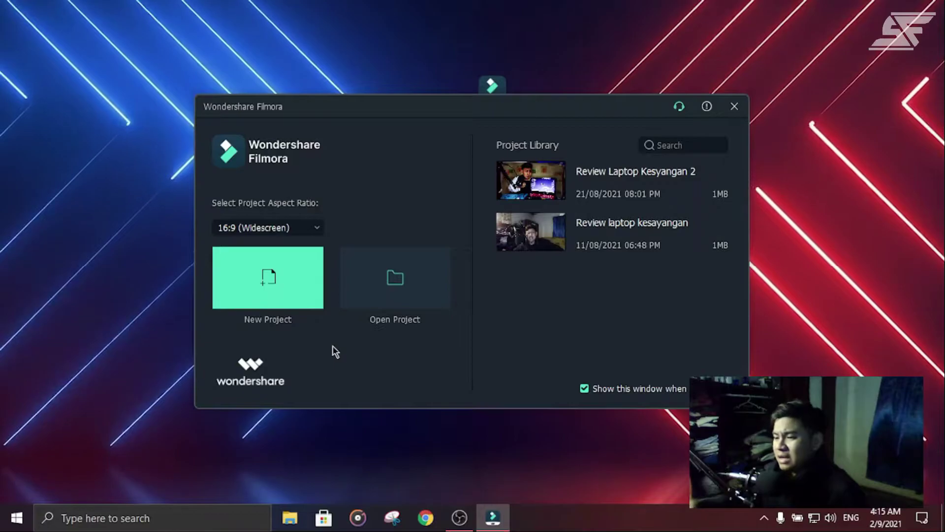
{"action": "left_click", "coordinate": [308, 233]}
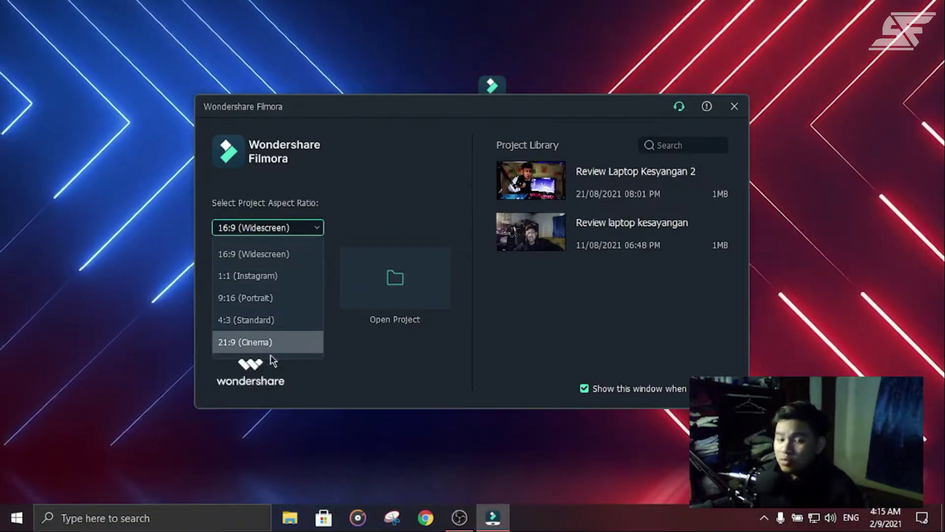
{"action": "left_click", "coordinate": [297, 228]}
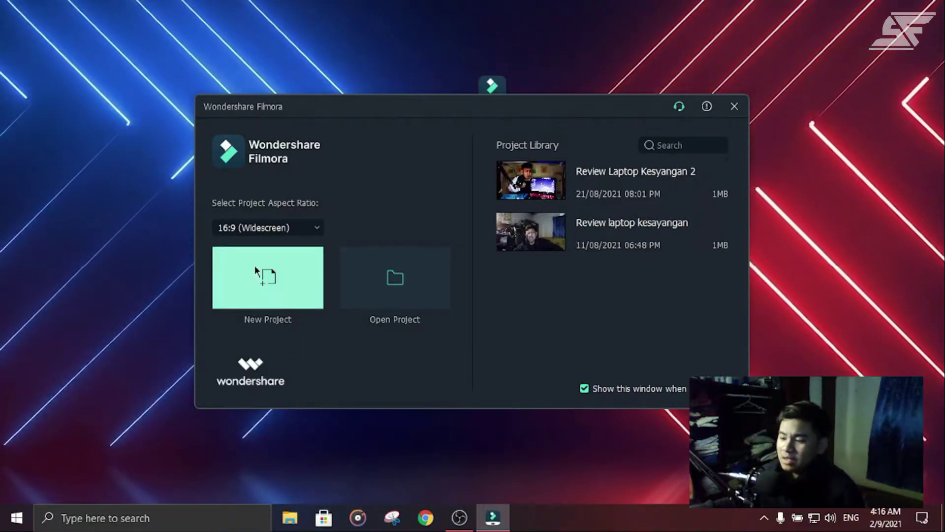
{"action": "left_click", "coordinate": [261, 288]}
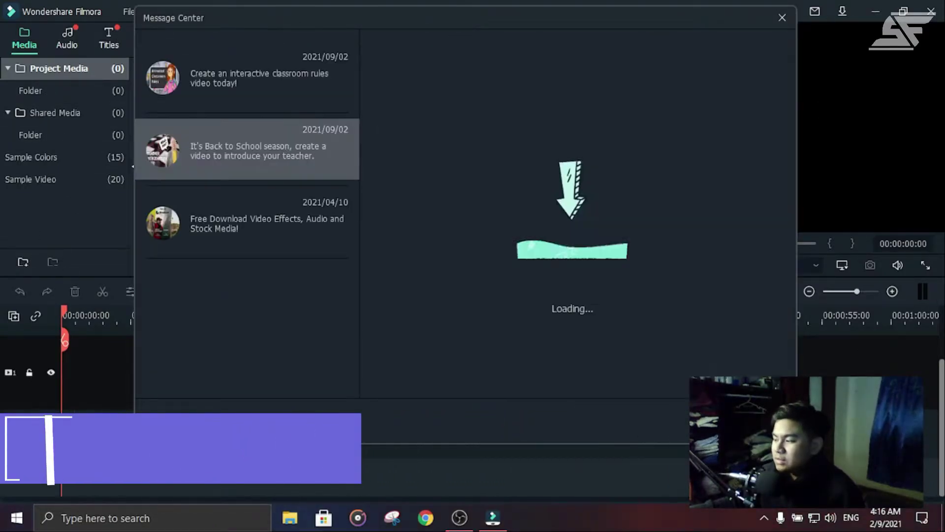
{"action": "key", "text": "Escape"}
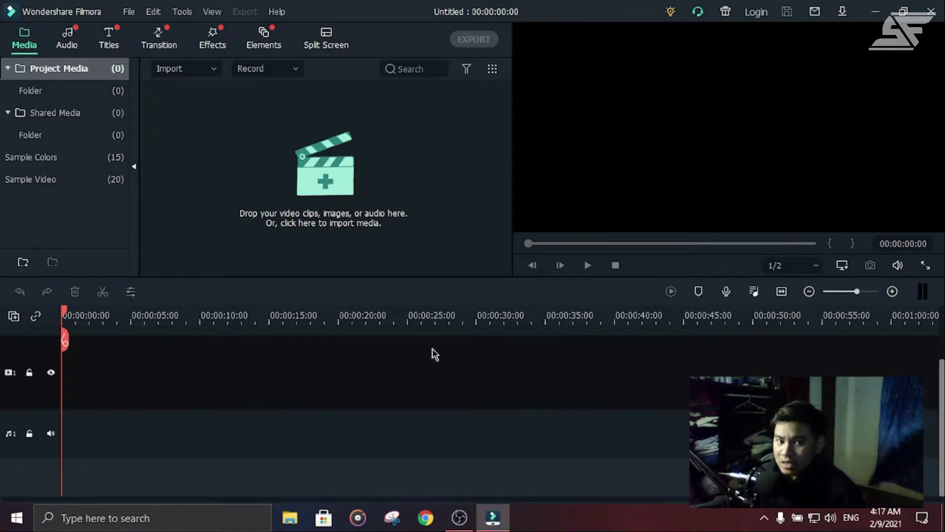
{"action": "mouse_move", "coordinate": [62, 314]}
{"action": "left_mouse_down"}
{"action": "mouse_move", "coordinate": [266, 315]}
{"action": "mouse_move", "coordinate": [173, 307]}
{"action": "mouse_move", "coordinate": [338, 315]}
{"action": "mouse_move", "coordinate": [63, 315]}
{"action": "left_mouse_up"}
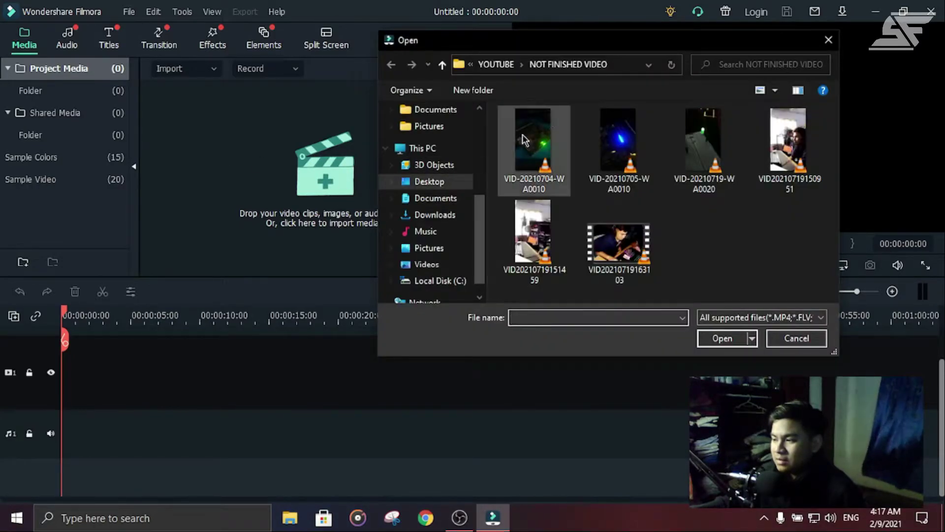
{"action": "left_click_drag", "start_coordinate": [581, 46], "coordinate": [491, 46]}
{"action": "left_click_drag", "start_coordinate": [541, 256], "coordinate": [512, 251]}
{"action": "left_click", "coordinate": [629, 339]}
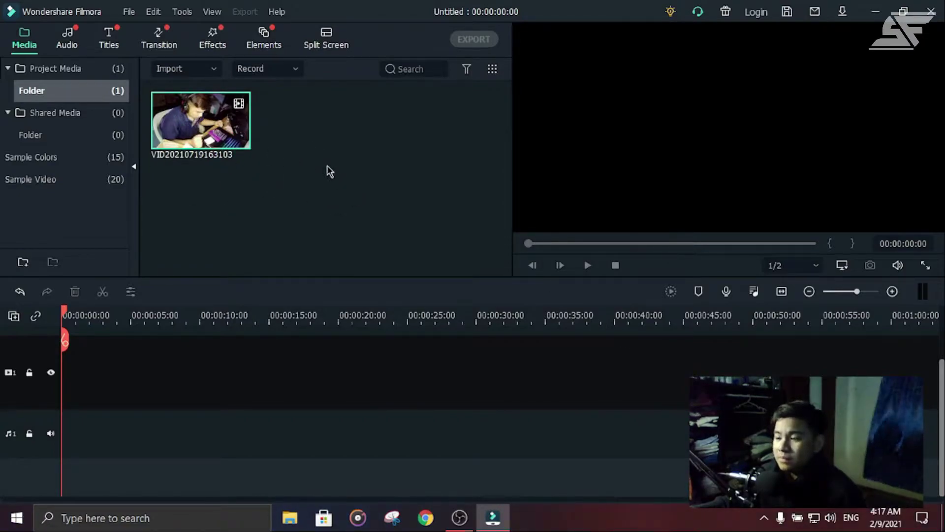
{"action": "left_click", "coordinate": [352, 167]}
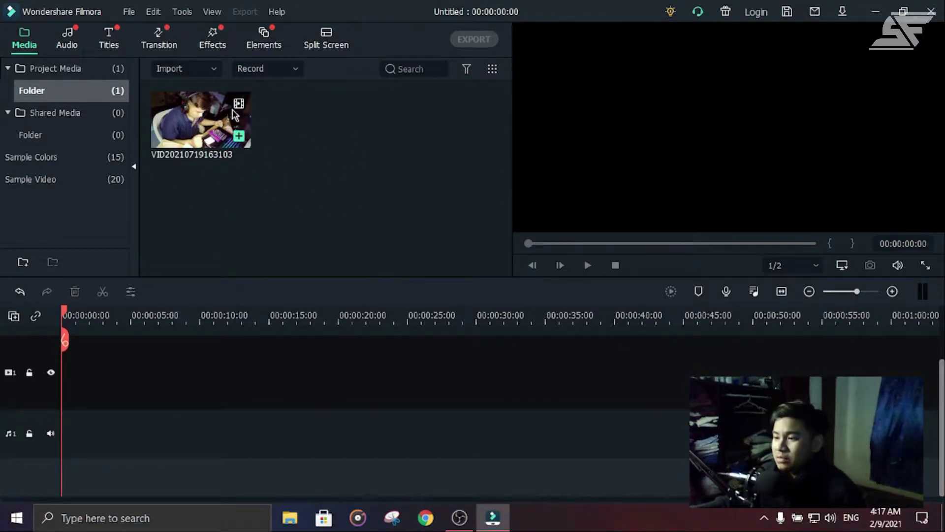
Step: Import the Godzilla video into the project media folder
{"action": "right_click", "coordinate": [336, 129]}
{"action": "left_click", "coordinate": [354, 146]}
{"action": "left_click", "coordinate": [337, 287]}
{"action": "double_click", "coordinate": [512, 194]}
{"action": "left_click", "coordinate": [463, 180]}
{"action": "left_click", "coordinate": [614, 340]}
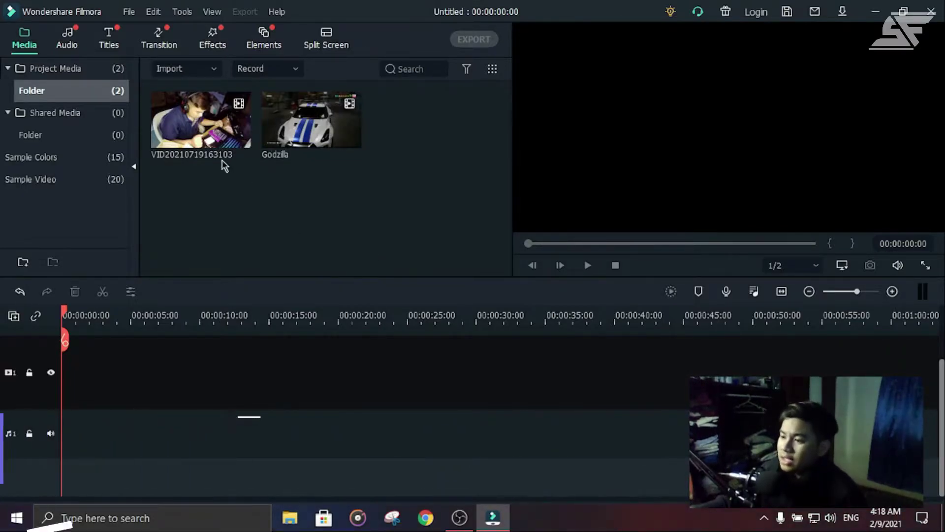
{"action": "left_click", "coordinate": [196, 123]}
{"action": "left_click_drag", "start_coordinate": [193, 120], "coordinate": [65, 393]}
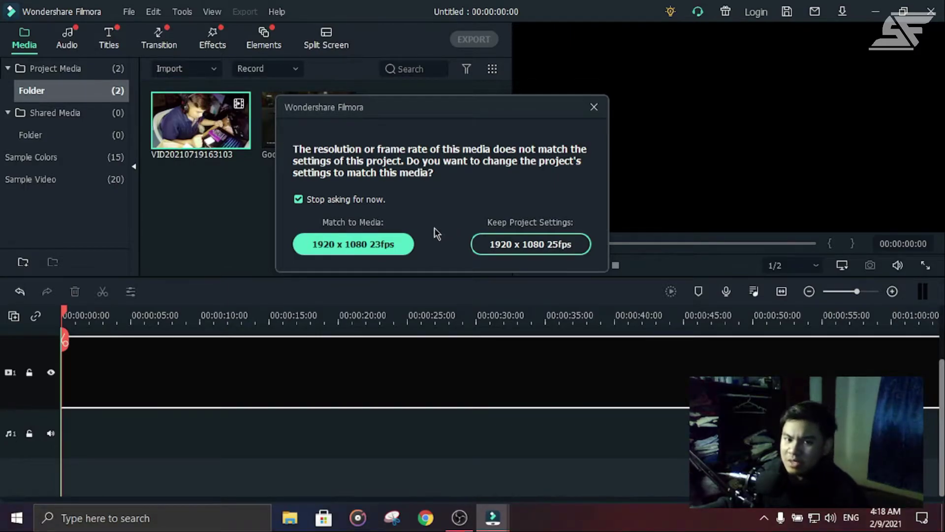
{"action": "left_click", "coordinate": [368, 243]}
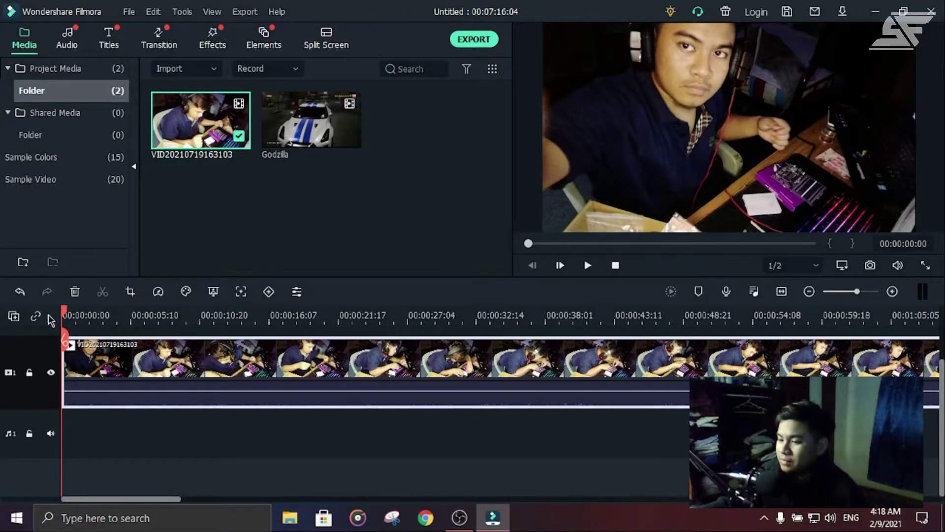
{"action": "left_click", "coordinate": [435, 197]}
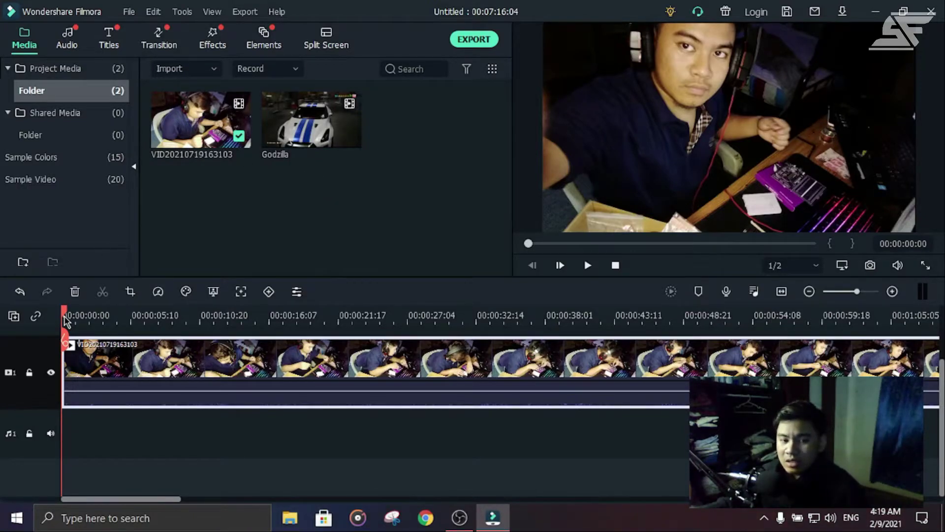
{"action": "left_click_drag", "start_coordinate": [64, 317], "coordinate": [105, 316]}
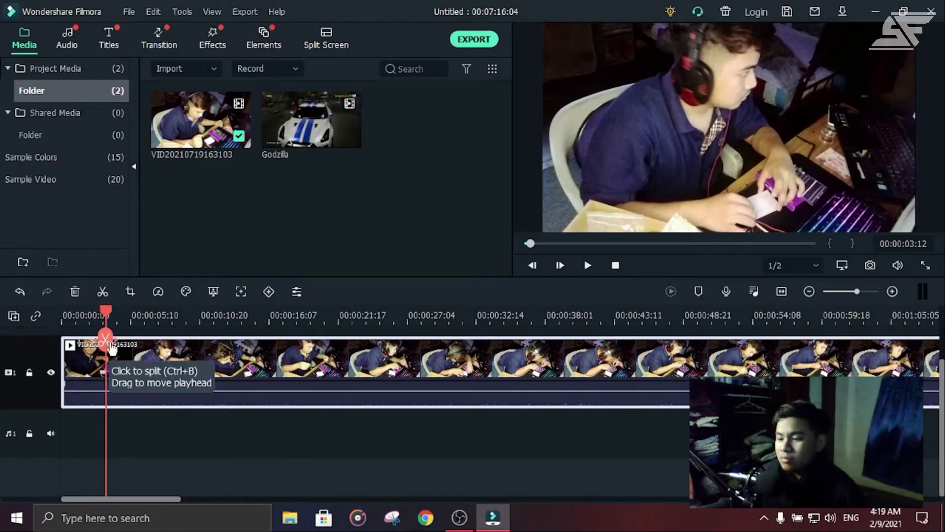
{"action": "left_click_drag", "start_coordinate": [107, 315], "coordinate": [215, 317]}
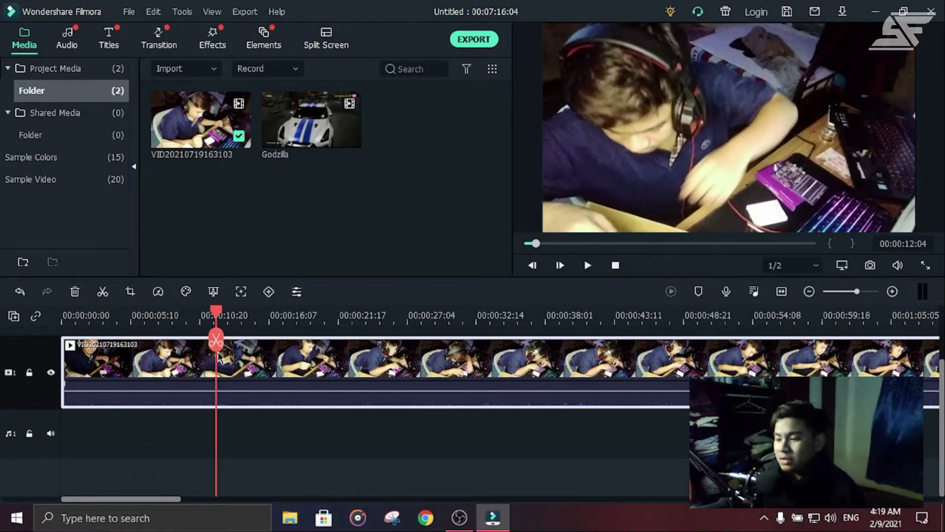
{"action": "left_click_drag", "start_coordinate": [216, 315], "coordinate": [207, 316]}
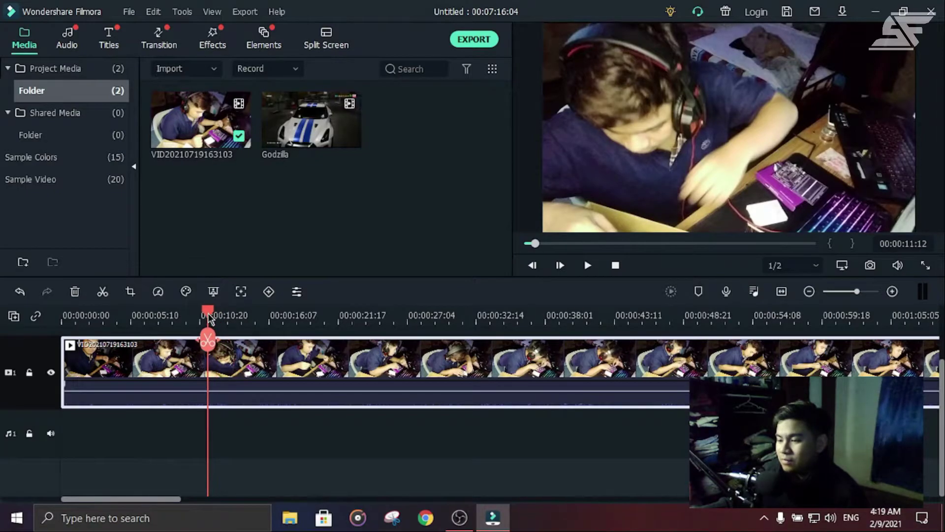
{"action": "left_click", "coordinate": [250, 430]}
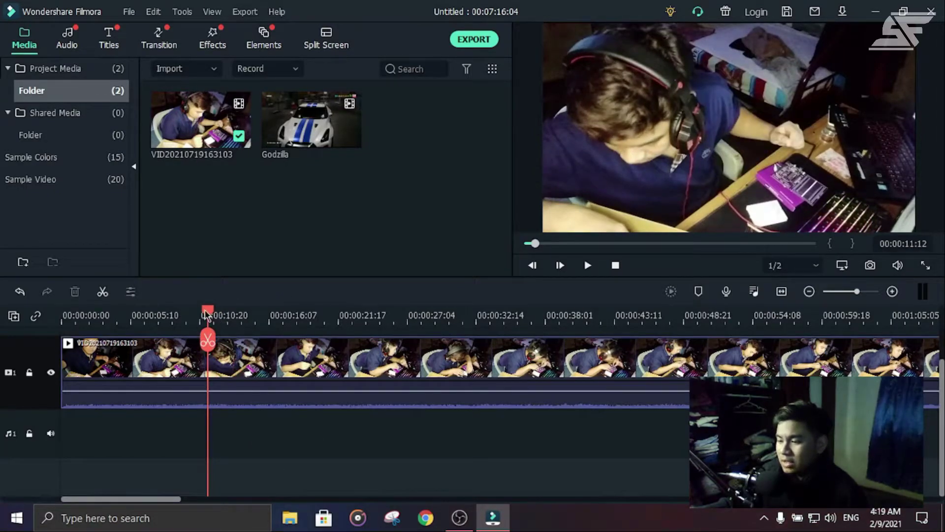
{"action": "mouse_move", "coordinate": [207, 315]}
{"action": "left_mouse_down"}
{"action": "mouse_move", "coordinate": [177, 316]}
{"action": "mouse_move", "coordinate": [214, 320]}
{"action": "left_mouse_up"}
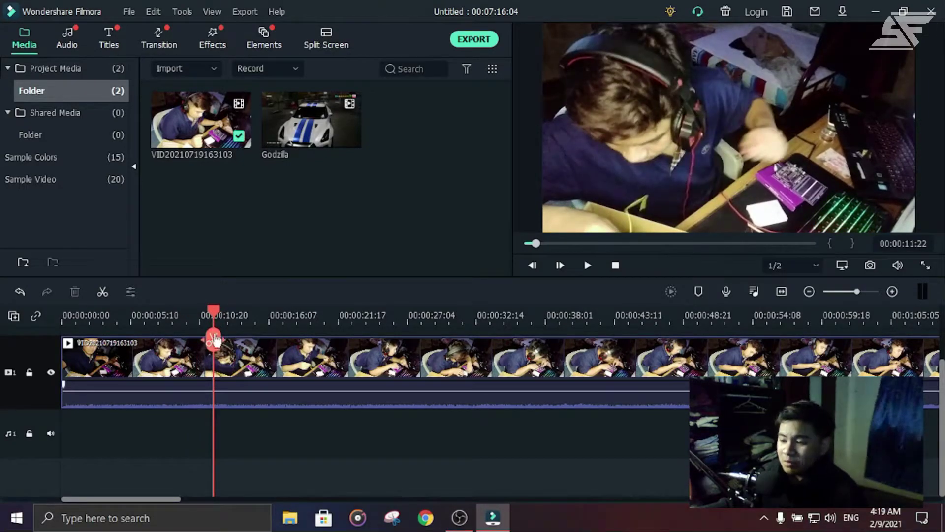
{"action": "left_click_drag", "start_coordinate": [215, 314], "coordinate": [302, 317]}
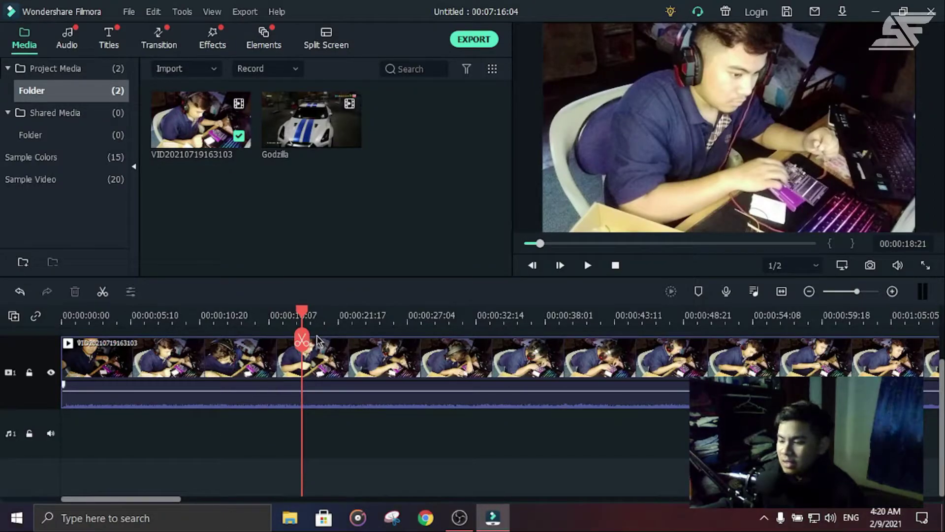
{"action": "left_click", "coordinate": [302, 341]}
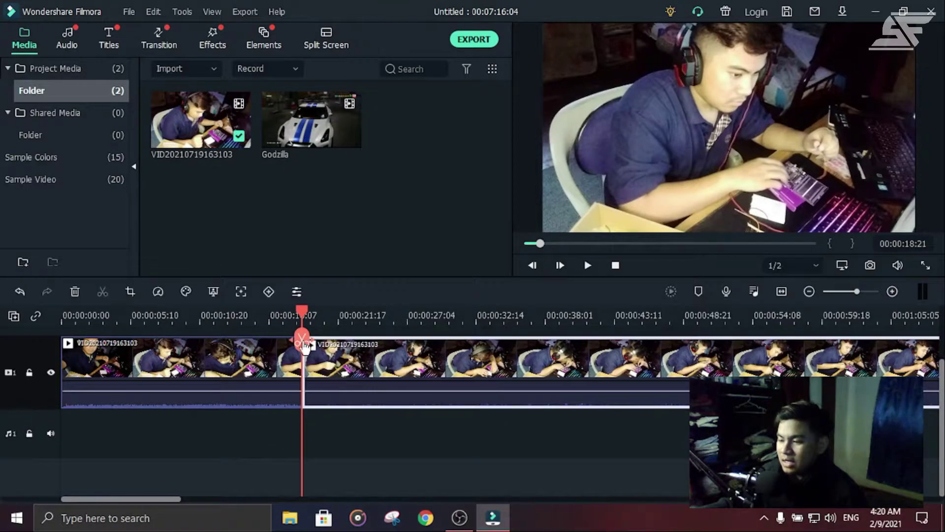
{"action": "left_click", "coordinate": [348, 446]}
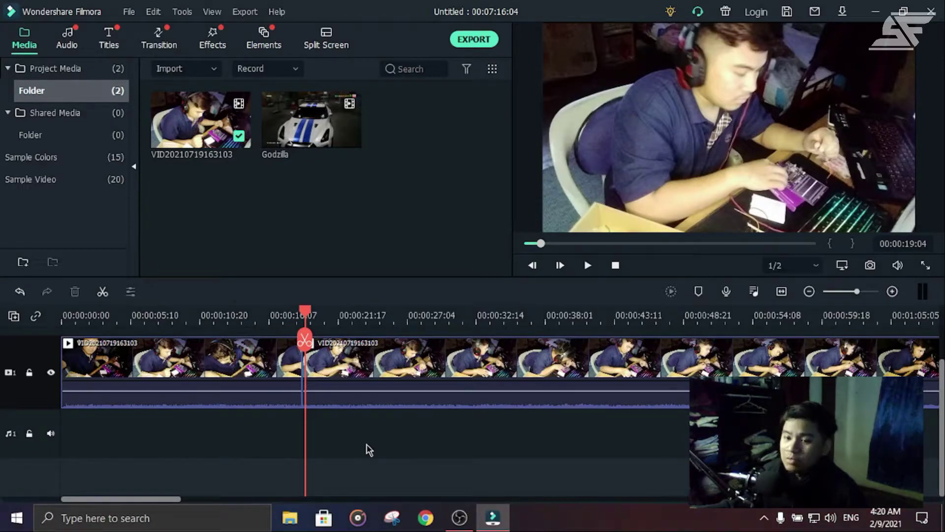
{"action": "left_click", "coordinate": [231, 366]}
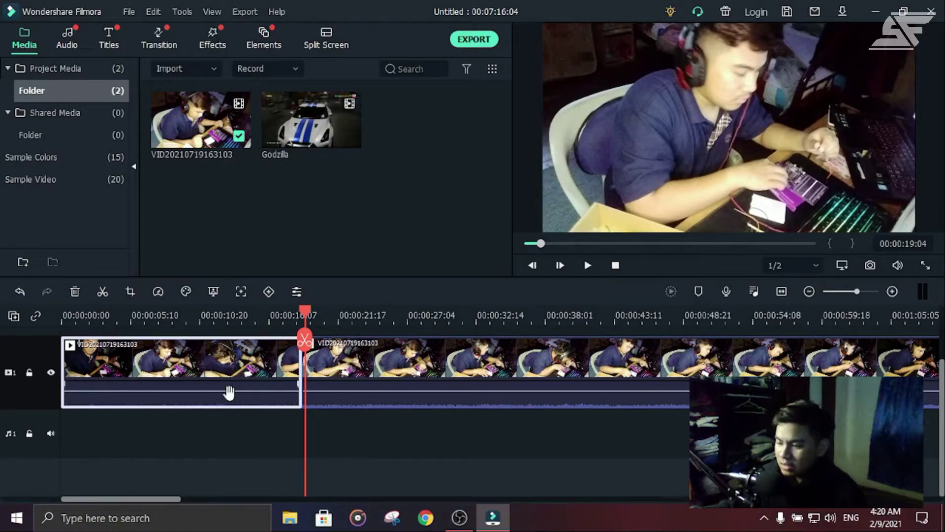
{"action": "key", "text": "Delete"}
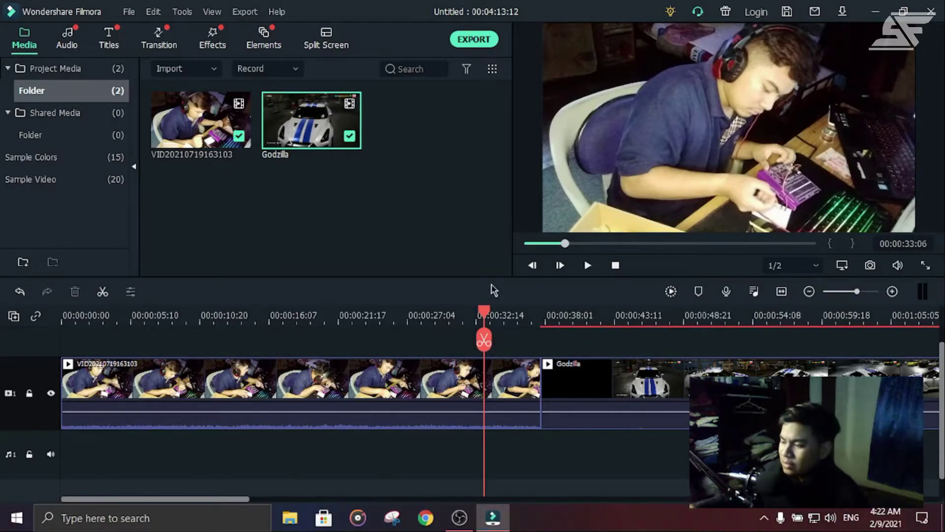
{"action": "left_click_drag", "start_coordinate": [199, 499], "coordinate": [242, 499]}
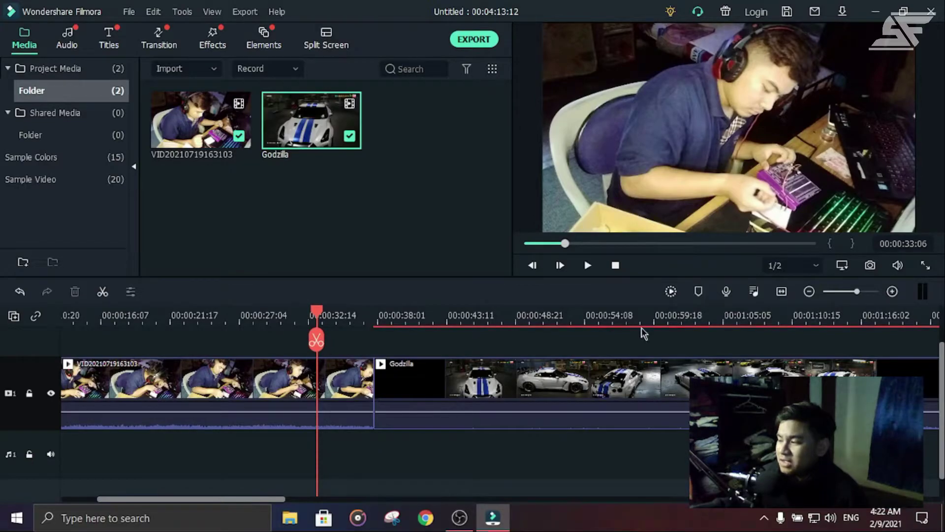
{"action": "left_click", "coordinate": [892, 292]}
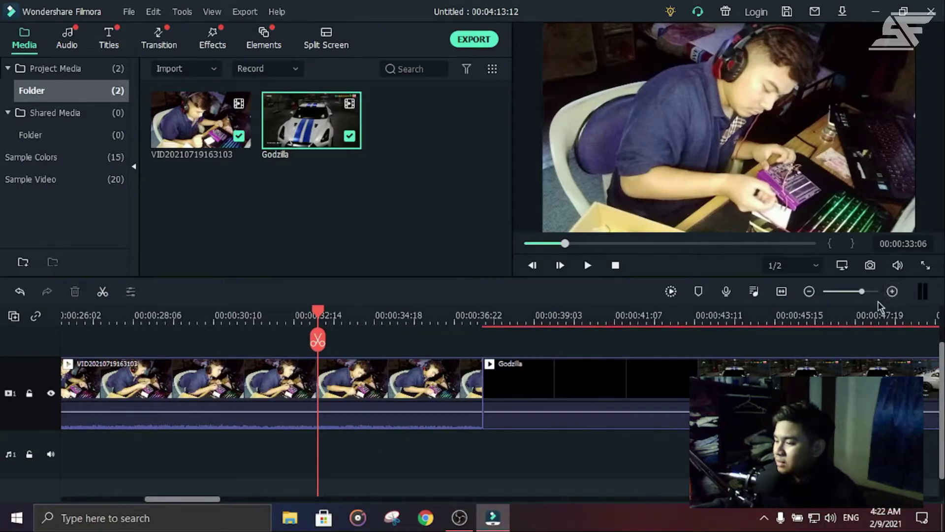
{"action": "left_click", "coordinate": [892, 292]}
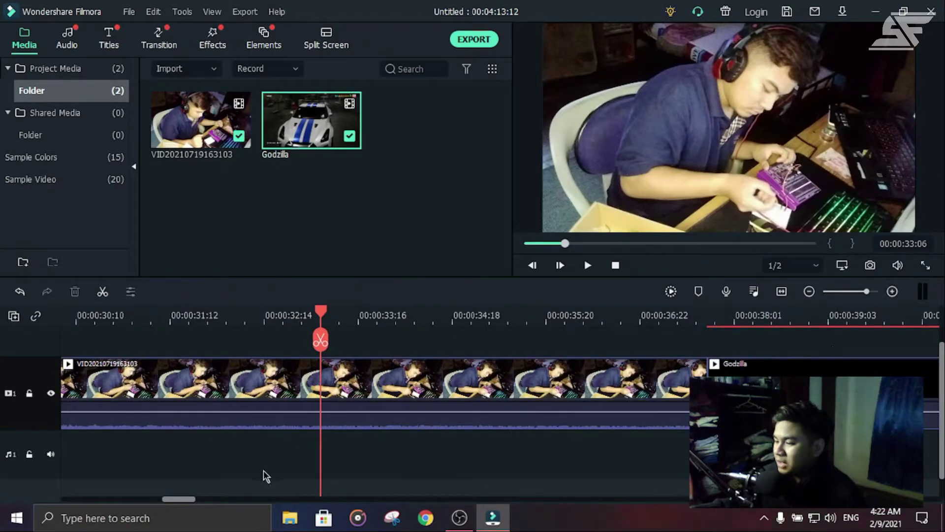
{"action": "left_click_drag", "start_coordinate": [178, 499], "coordinate": [197, 502]}
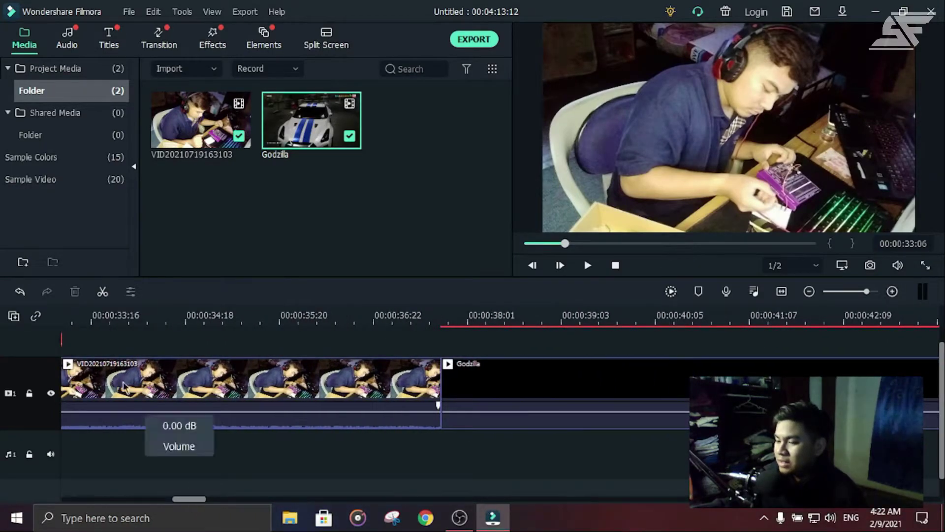
{"action": "left_click_drag", "start_coordinate": [264, 311], "coordinate": [282, 310]}
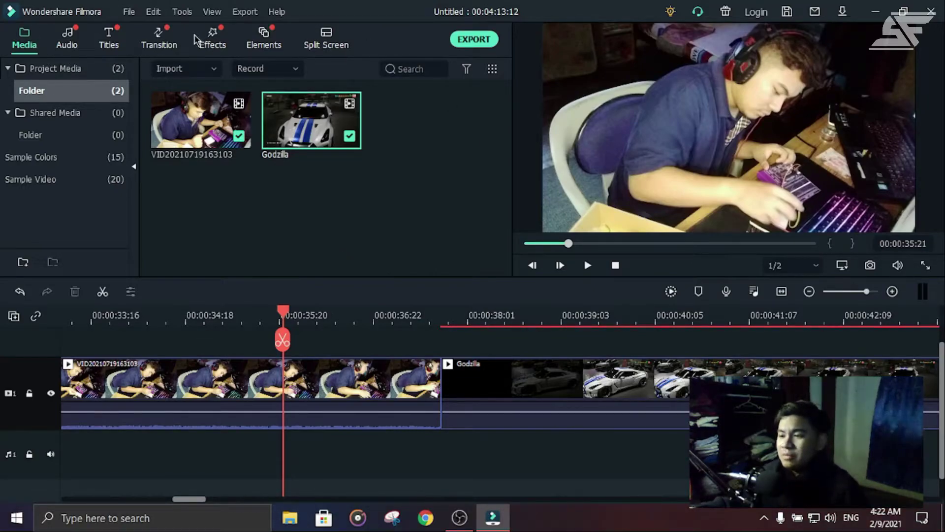
Step: Browse the included transitions and preview Box Flip 2 and Orb Twist 4
{"action": "left_click", "coordinate": [159, 39]}
{"action": "scroll", "coordinate": [485, 189], "scroll_direction": "up", "scroll_amount": 10}
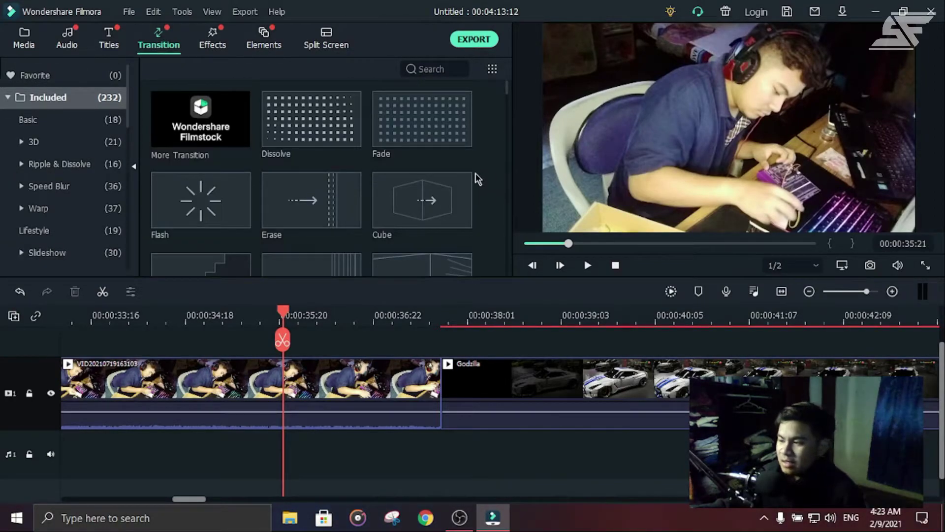
{"action": "scroll", "coordinate": [382, 129], "scroll_direction": "down", "scroll_amount": 3}
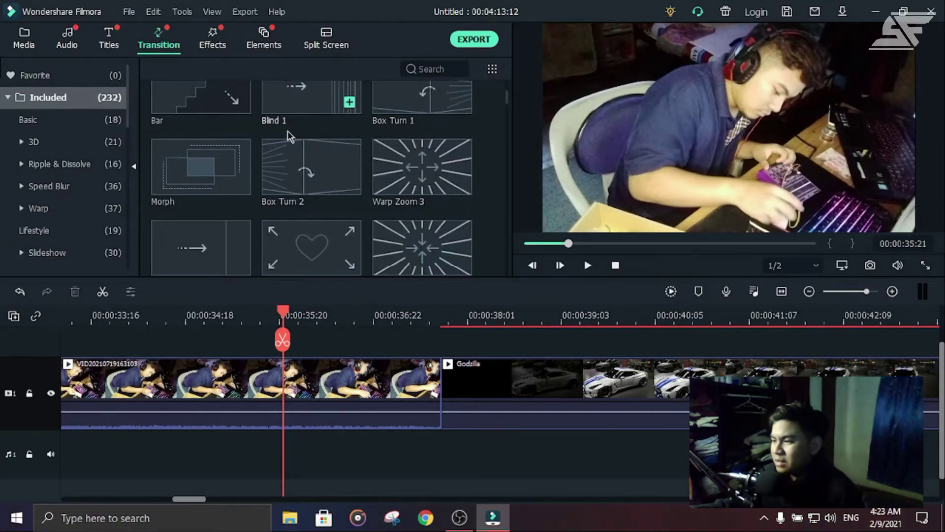
{"action": "scroll", "coordinate": [381, 129], "scroll_direction": "down", "scroll_amount": 3}
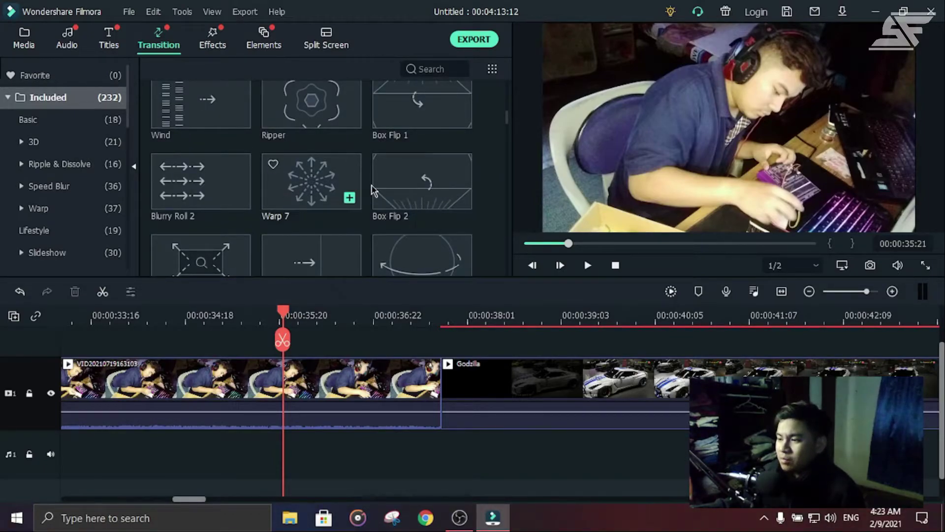
{"action": "left_click", "coordinate": [417, 182]}
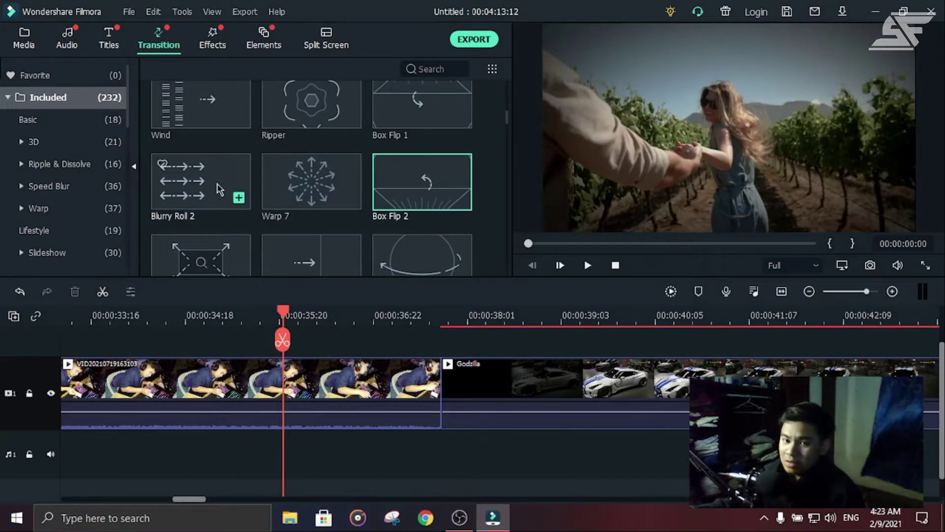
{"action": "scroll", "coordinate": [278, 192], "scroll_direction": "down", "scroll_amount": 3}
{"action": "left_click", "coordinate": [422, 233]}
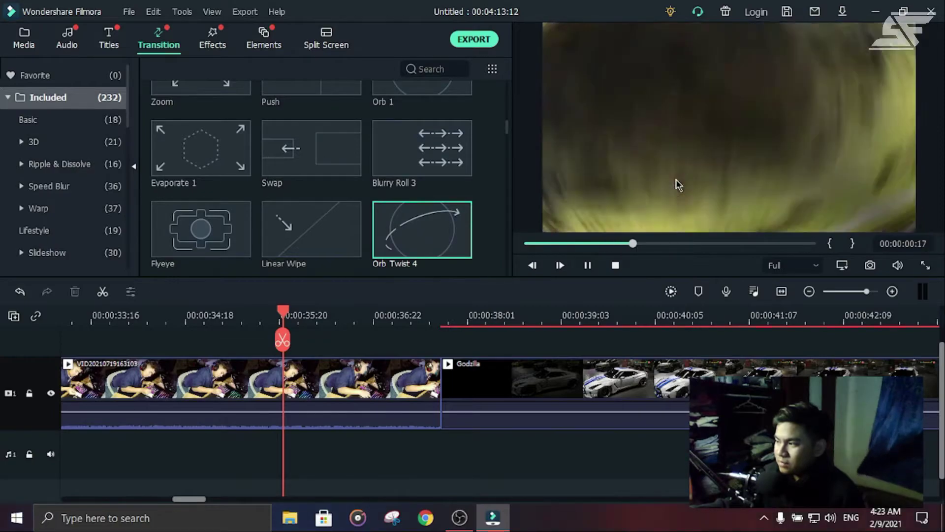
{"action": "scroll", "coordinate": [249, 217], "scroll_direction": "down", "scroll_amount": 3}
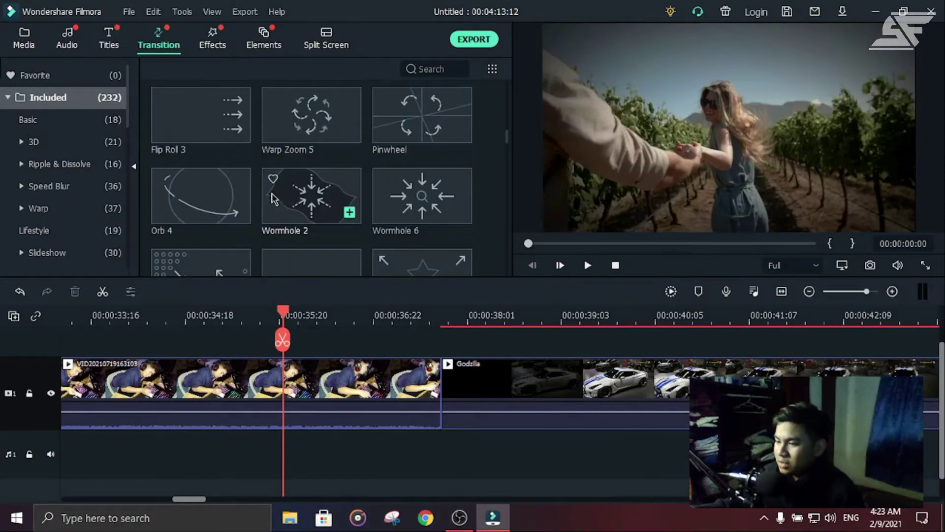
{"action": "scroll", "coordinate": [303, 212], "scroll_direction": "down", "scroll_amount": 6}
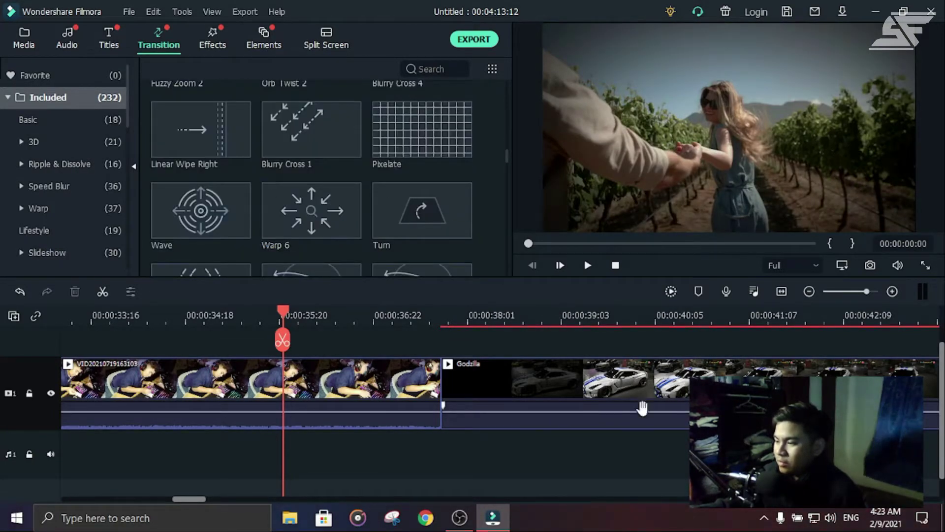
{"action": "scroll", "coordinate": [522, 389], "scroll_direction": "down", "scroll_amount": 1}
{"action": "scroll", "coordinate": [389, 192], "scroll_direction": "down", "scroll_amount": 5}
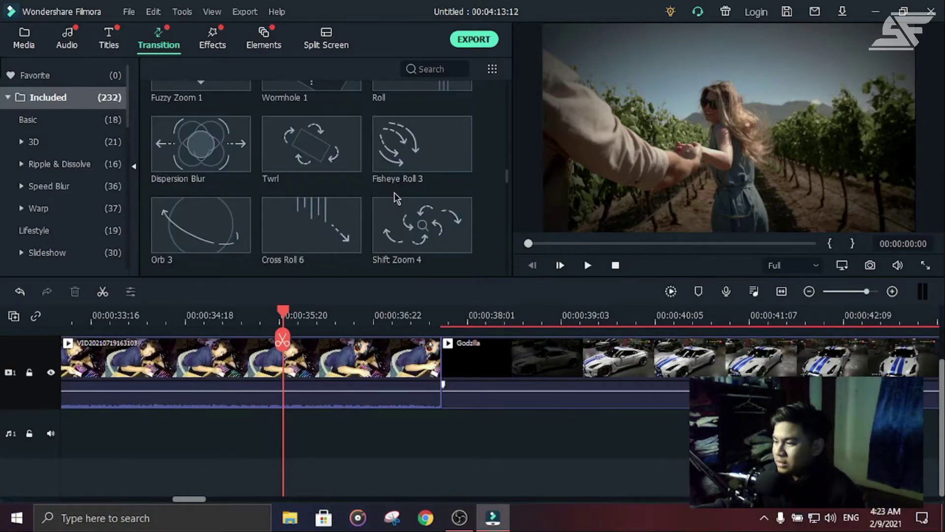
{"action": "scroll", "coordinate": [402, 201], "scroll_direction": "down", "scroll_amount": 4}
{"action": "scroll", "coordinate": [409, 199], "scroll_direction": "up", "scroll_amount": 12}
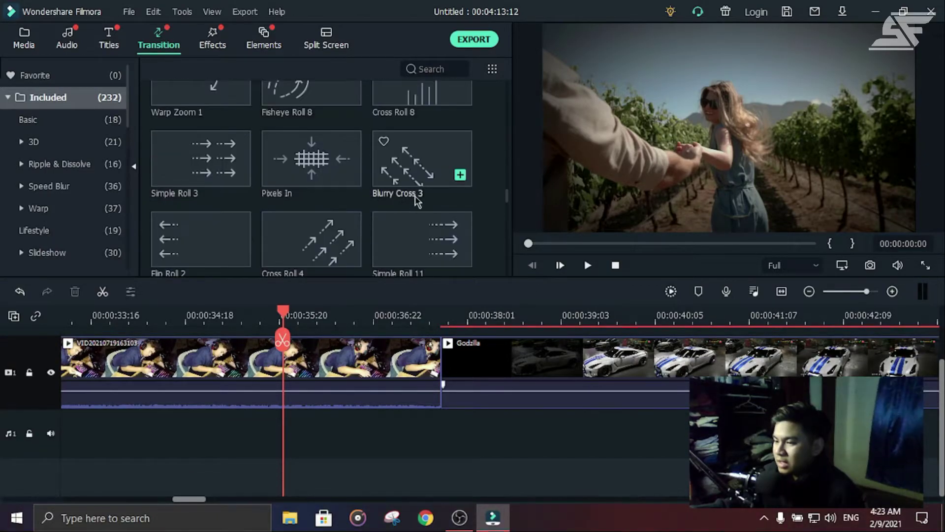
{"action": "scroll", "coordinate": [424, 192], "scroll_direction": "up", "scroll_amount": 5}
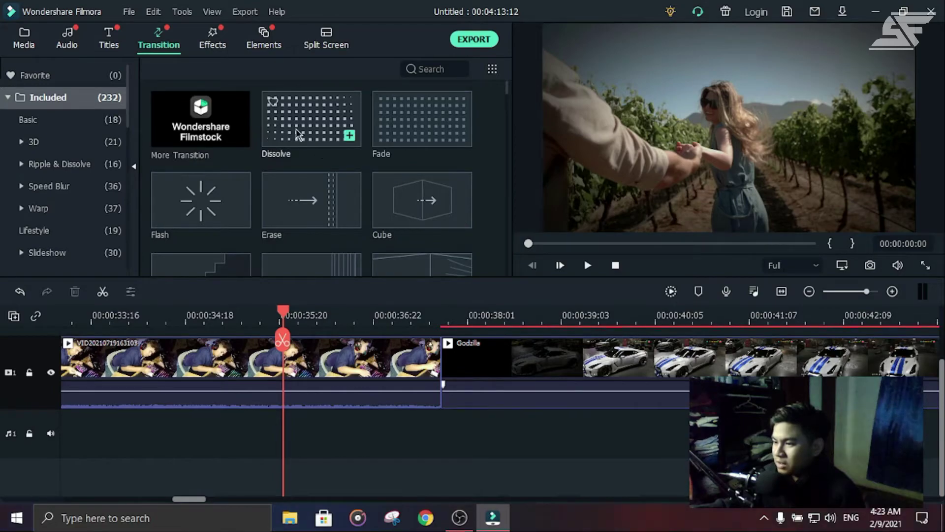
{"action": "scroll", "coordinate": [287, 215], "scroll_direction": "down", "scroll_amount": 3}
{"action": "scroll", "coordinate": [325, 184], "scroll_direction": "down", "scroll_amount": 10}
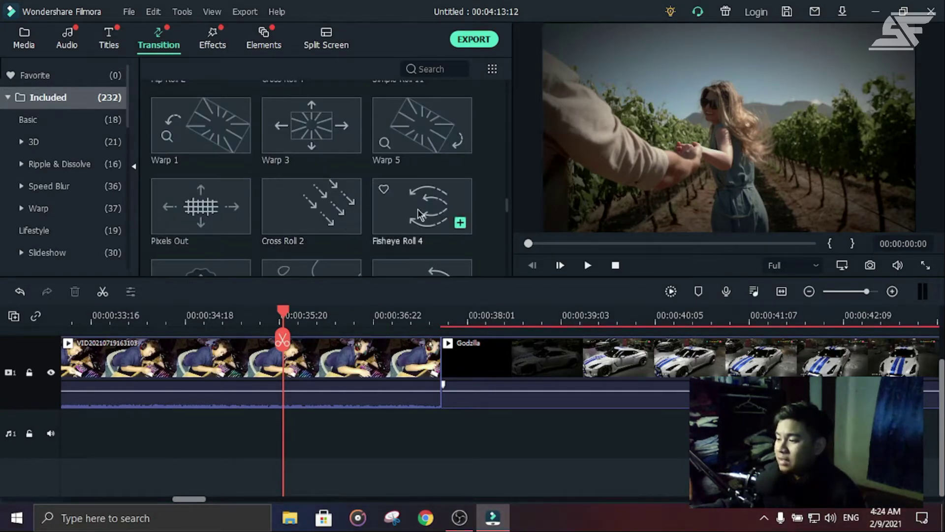
{"action": "left_click_drag", "start_coordinate": [417, 211], "coordinate": [438, 362]}
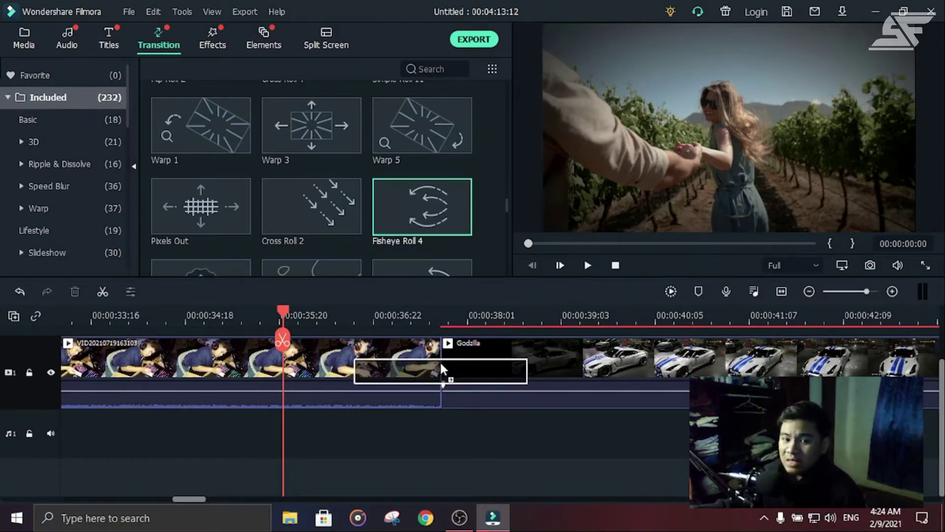
{"action": "left_click_drag", "start_coordinate": [441, 364], "coordinate": [407, 362]}
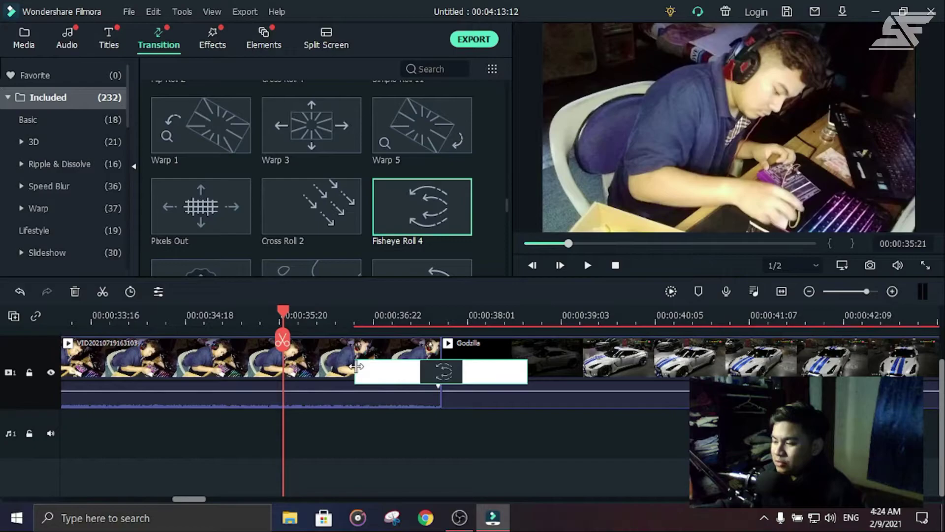
{"action": "mouse_move", "coordinate": [369, 369]}
{"action": "left_mouse_down"}
{"action": "mouse_move", "coordinate": [408, 370]}
{"action": "mouse_move", "coordinate": [356, 368]}
{"action": "left_mouse_up"}
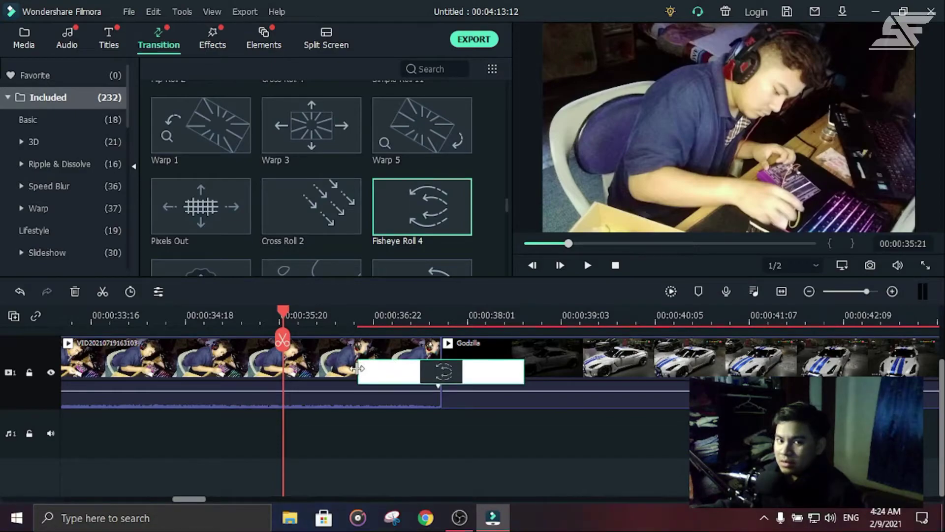
Step: Play back the Fisheye Roll 4 transition twice from just before its start, beginning at 00:00:36:15 and 00:00:36:09
{"action": "left_click_drag", "start_coordinate": [284, 313], "coordinate": [357, 318]}
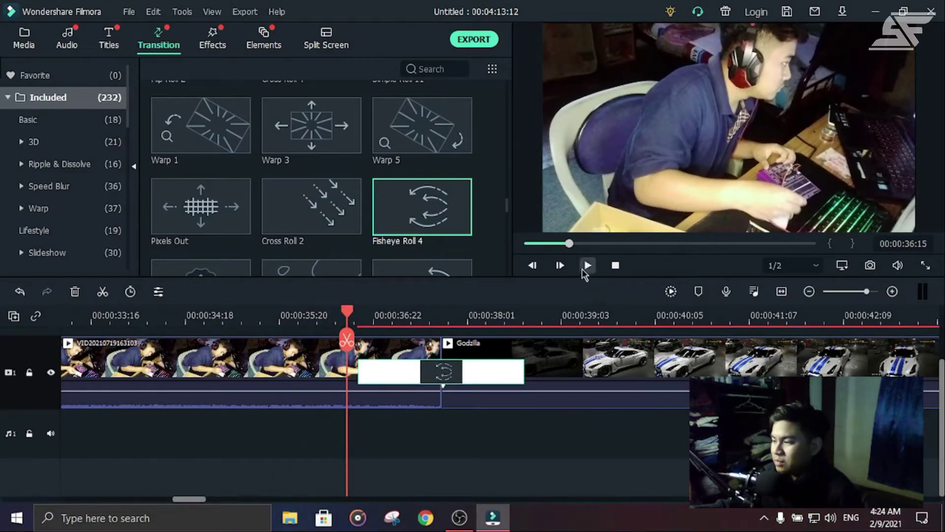
{"action": "left_click", "coordinate": [587, 265]}
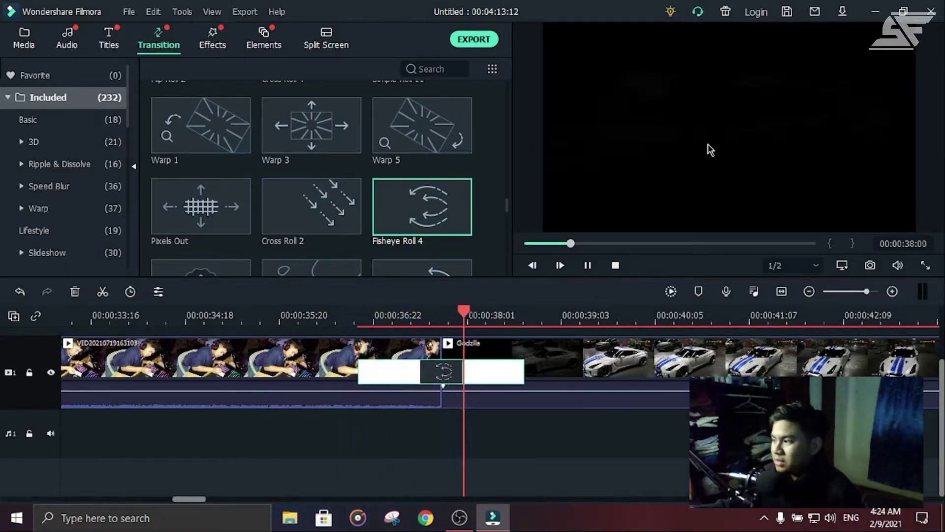
{"action": "left_click", "coordinate": [588, 265]}
{"action": "left_click_drag", "start_coordinate": [654, 316], "coordinate": [329, 317]}
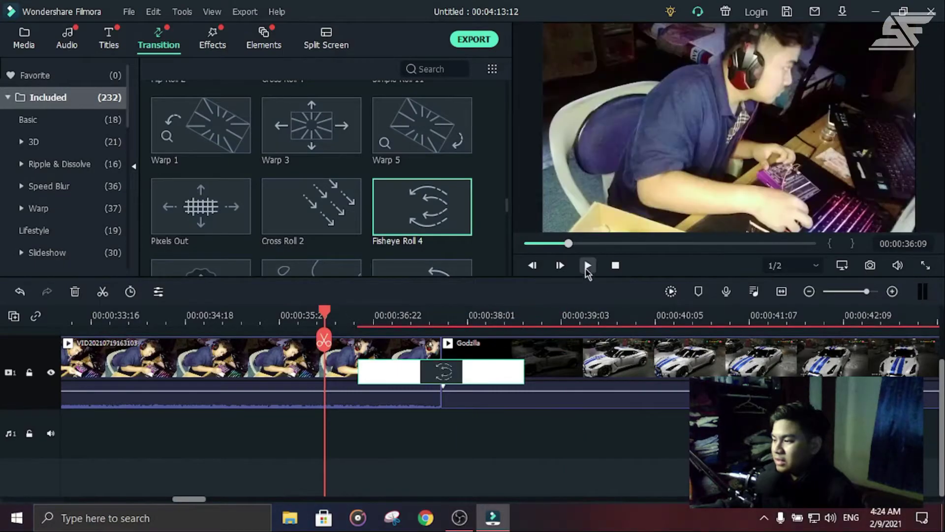
{"action": "left_click", "coordinate": [588, 267]}
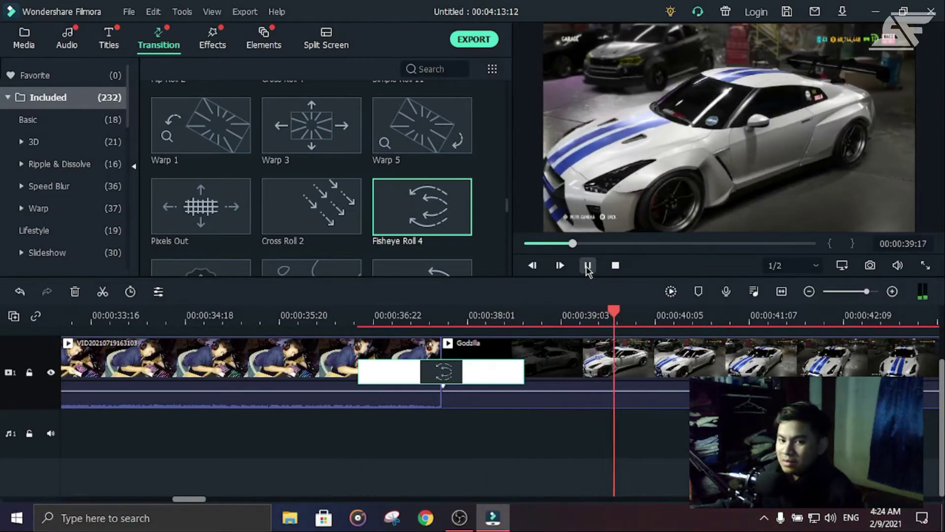
{"action": "left_click", "coordinate": [588, 269]}
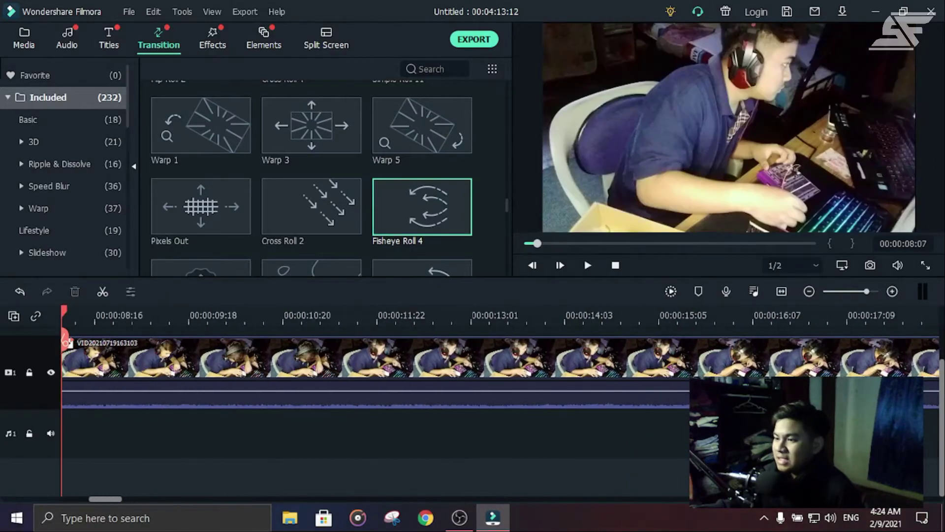
{"action": "left_click_drag", "start_coordinate": [64, 311], "coordinate": [944, 290]}
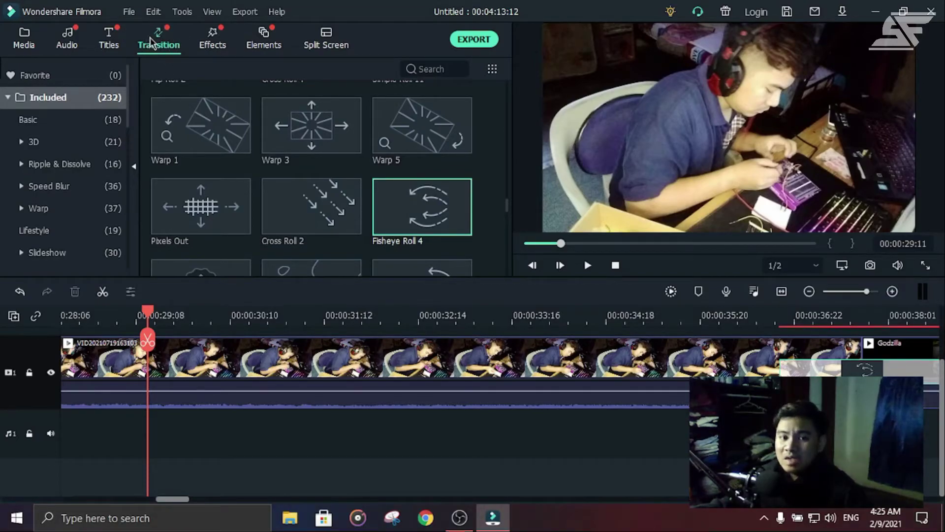
{"action": "left_click", "coordinate": [115, 43]}
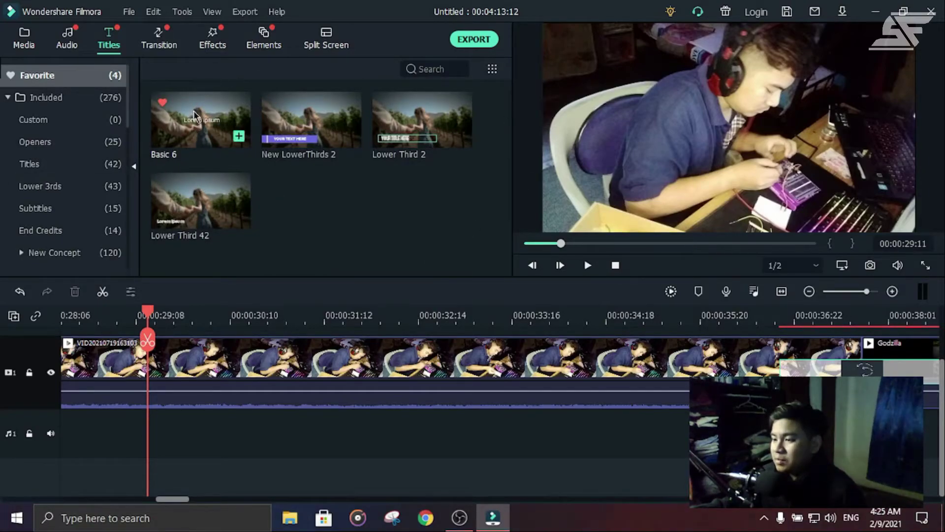
{"action": "scroll", "coordinate": [410, 383], "scroll_direction": "up", "scroll_amount": 2}
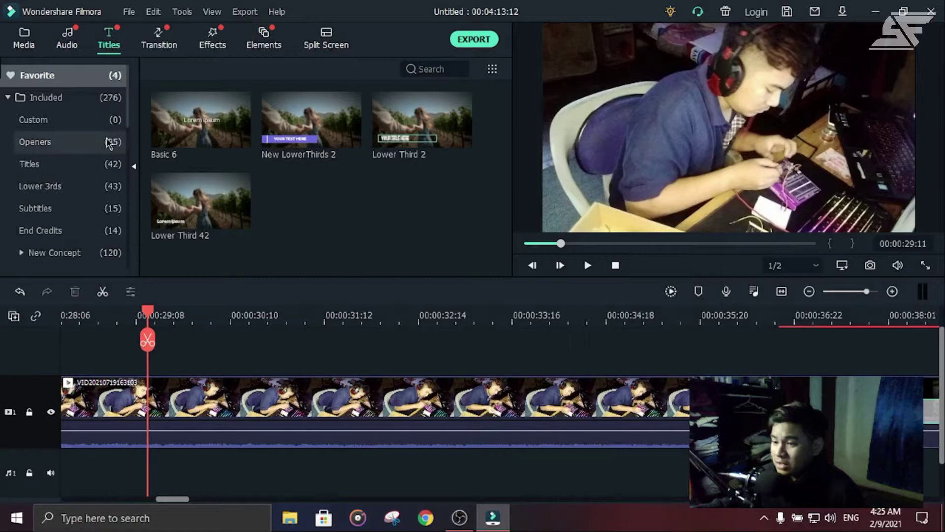
{"action": "left_click", "coordinate": [81, 104]}
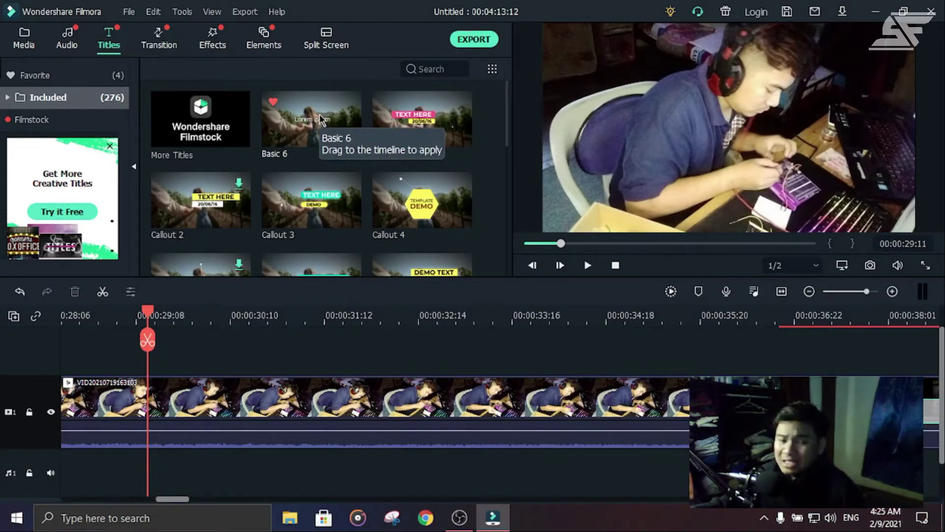
{"action": "left_click_drag", "start_coordinate": [299, 119], "coordinate": [216, 344]}
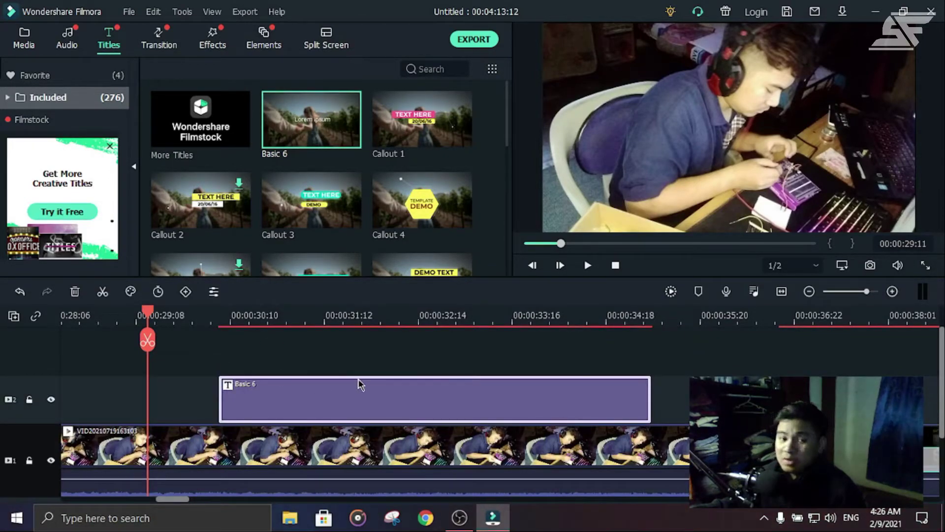
Step: Play back the Basic 6 title over the clip twice from shortly before its start, then return the playhead to 00:00:30:05
{"action": "left_click_drag", "start_coordinate": [147, 311], "coordinate": [214, 325]}
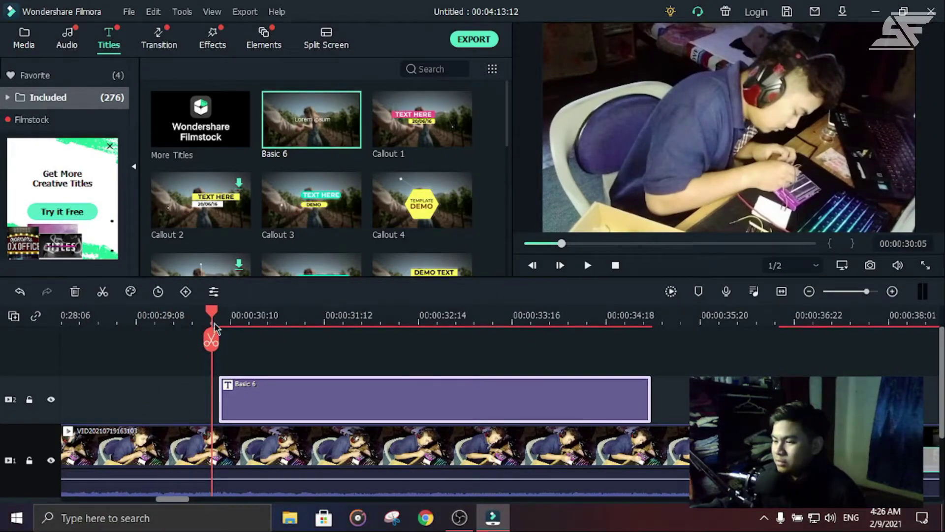
{"action": "left_click_drag", "start_coordinate": [212, 313], "coordinate": [197, 315]}
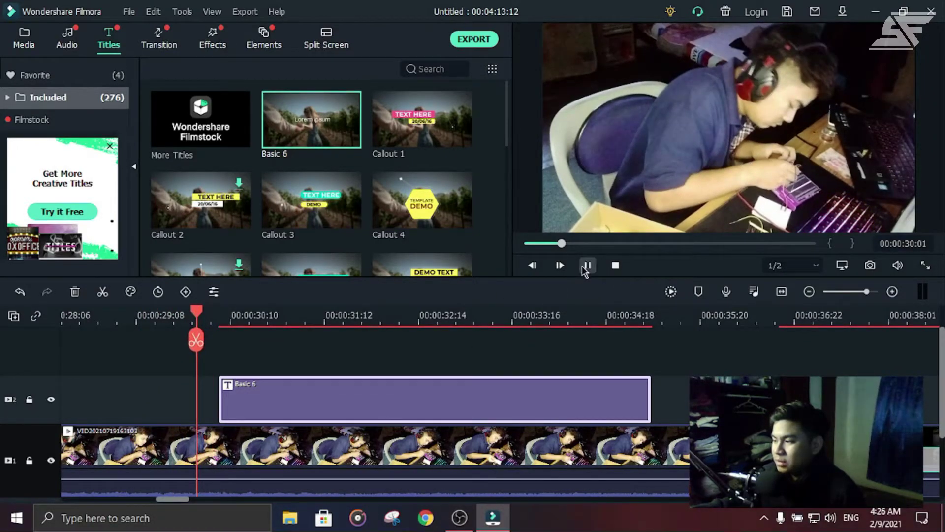
{"action": "left_click", "coordinate": [587, 265]}
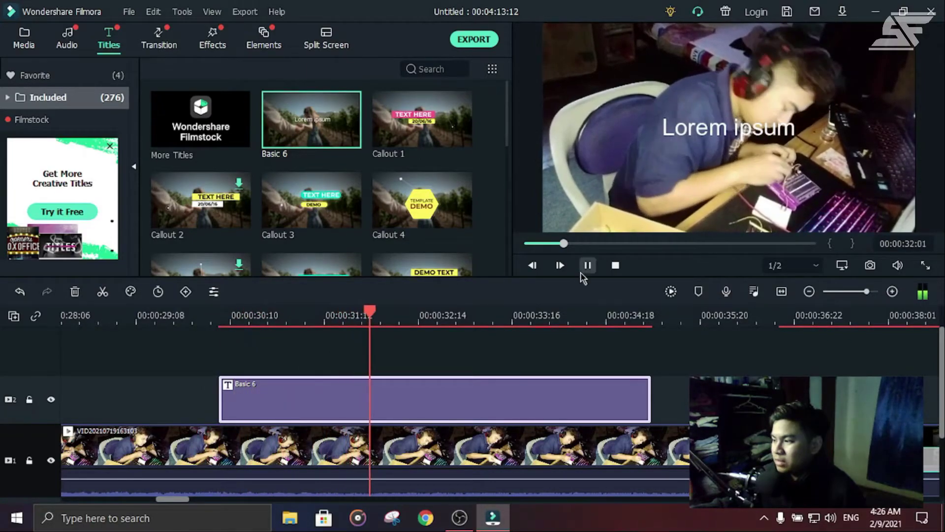
{"action": "key", "text": "space"}
{"action": "left_click_drag", "start_coordinate": [396, 311], "coordinate": [125, 311]}
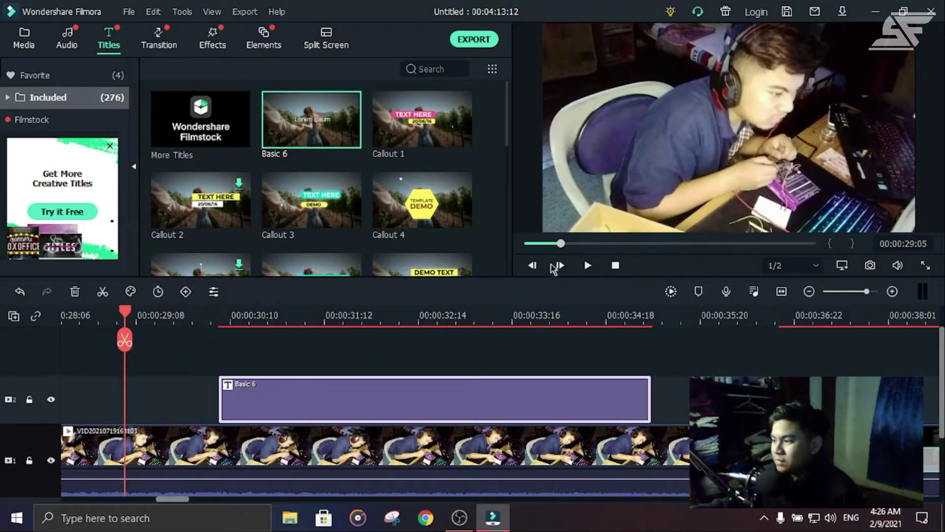
{"action": "left_click", "coordinate": [587, 265]}
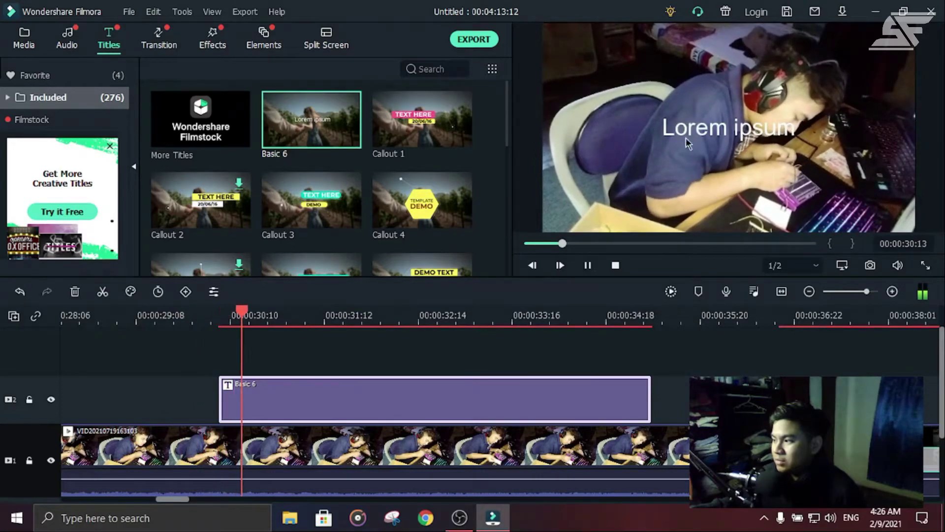
{"action": "left_click", "coordinate": [587, 265]}
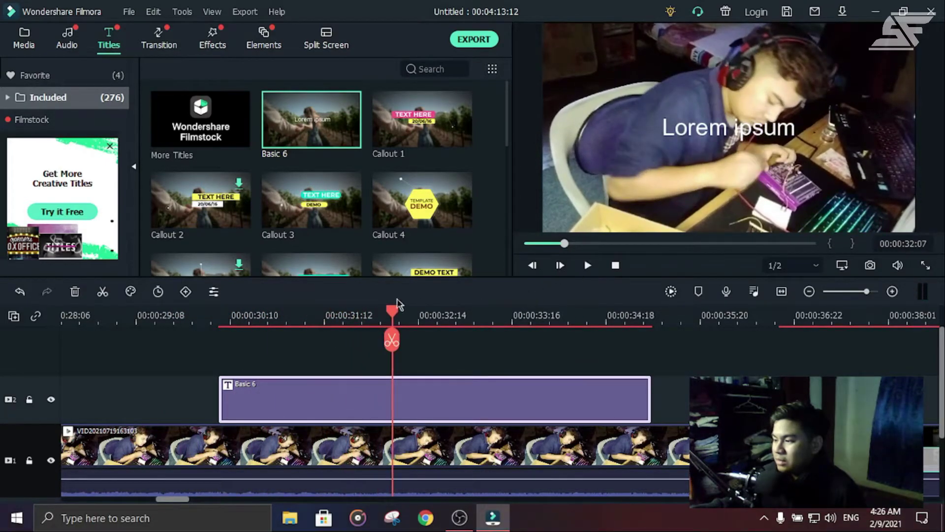
{"action": "left_click_drag", "start_coordinate": [392, 315], "coordinate": [212, 315]}
Step: Open the Basic 6 title for editing and replace its Lorem ipsum text with the creator's name
{"action": "left_click", "coordinate": [289, 363]}
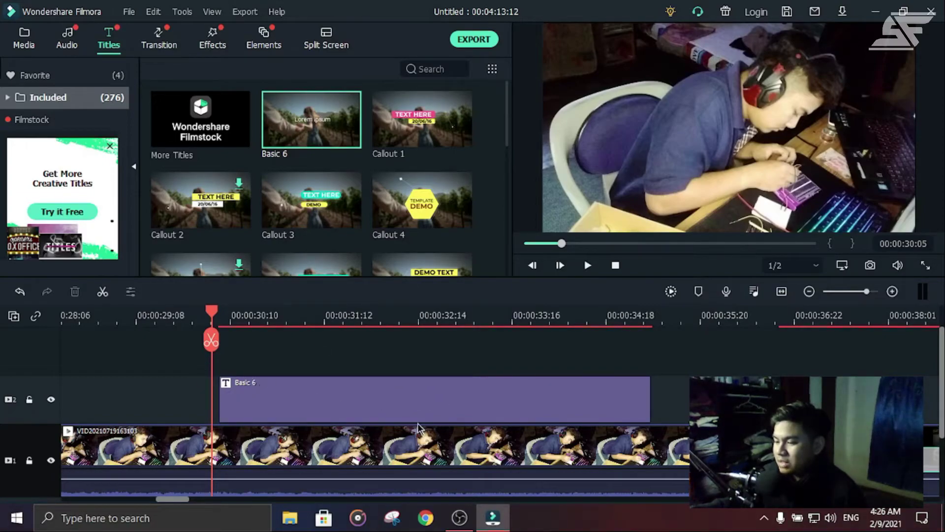
{"action": "double_click", "coordinate": [401, 395]}
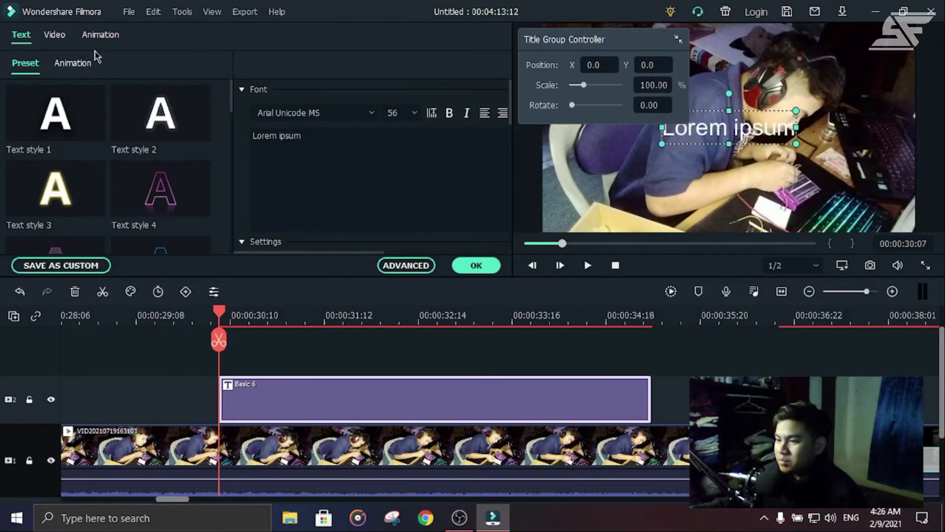
{"action": "scroll", "coordinate": [146, 105], "scroll_direction": "down", "scroll_amount": 10}
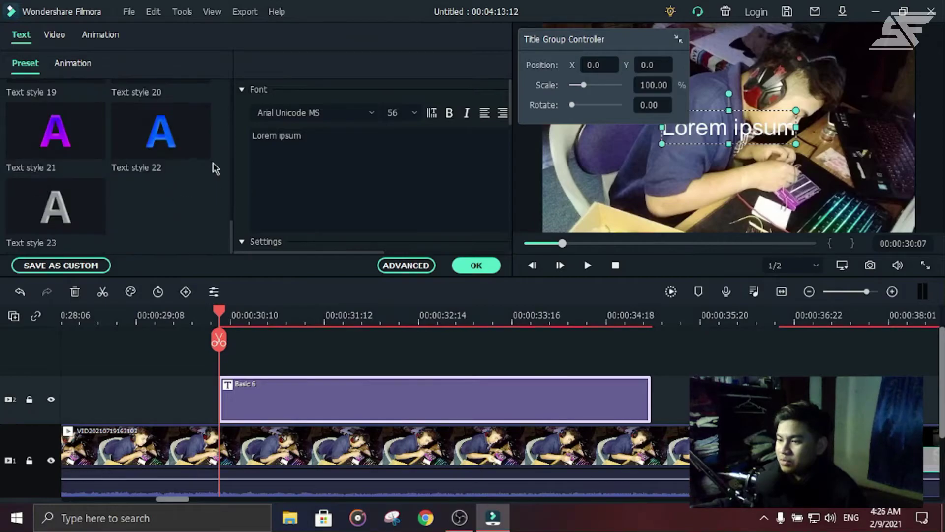
{"action": "scroll", "coordinate": [158, 173], "scroll_direction": "up", "scroll_amount": 10}
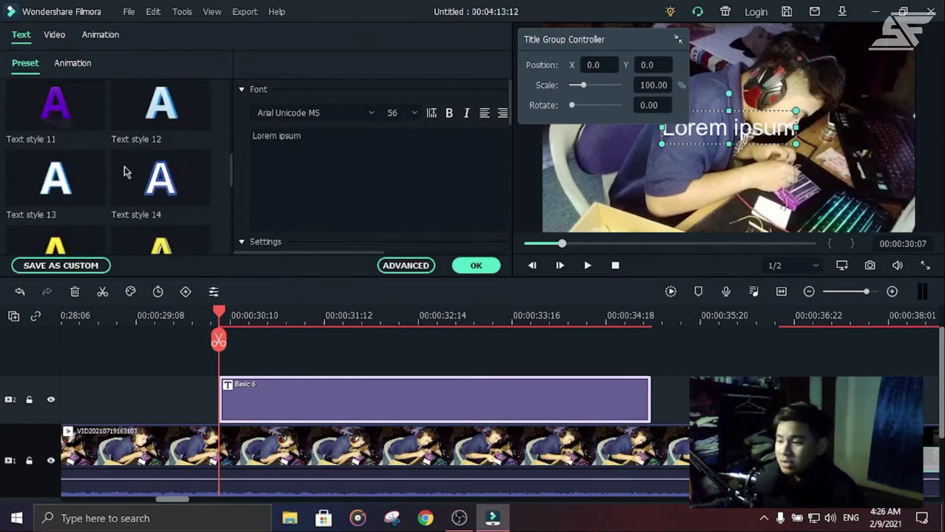
{"action": "left_click", "coordinate": [371, 115]}
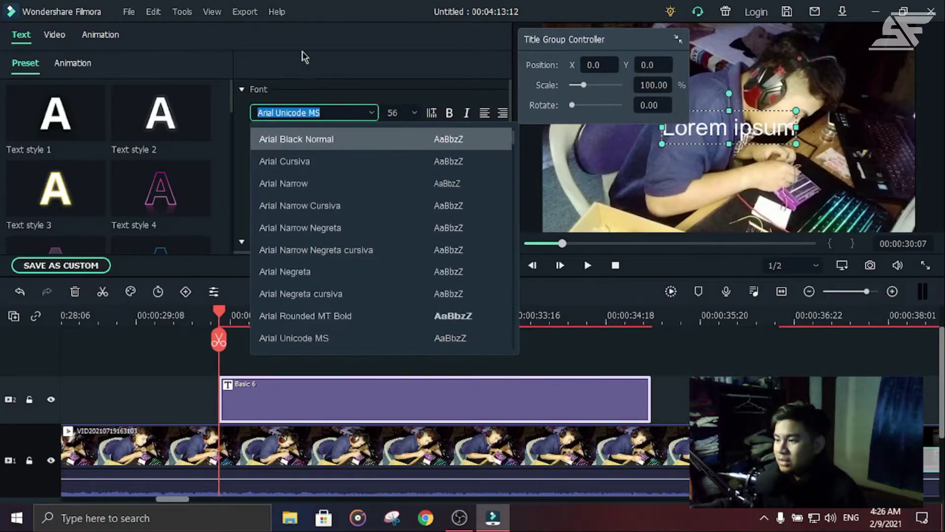
{"action": "left_click", "coordinate": [334, 44]}
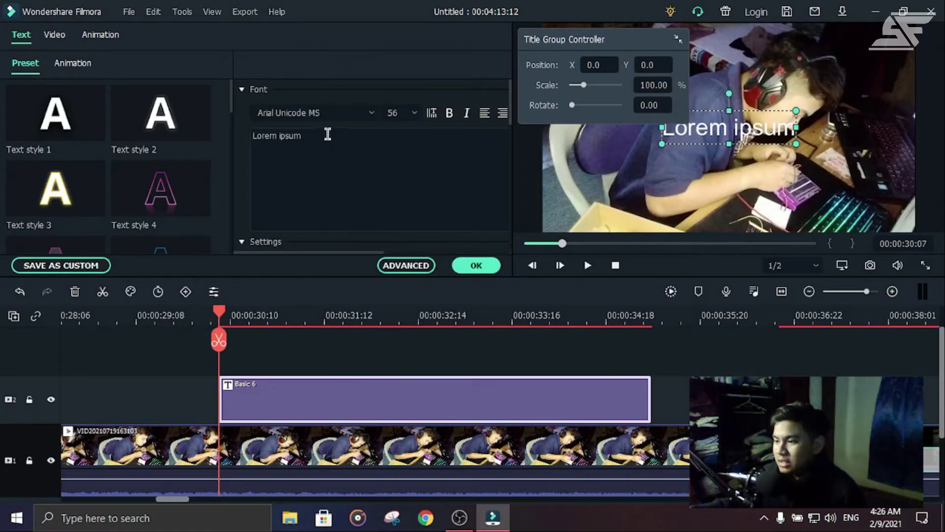
{"action": "left_click_drag", "start_coordinate": [328, 136], "coordinate": [240, 135]}
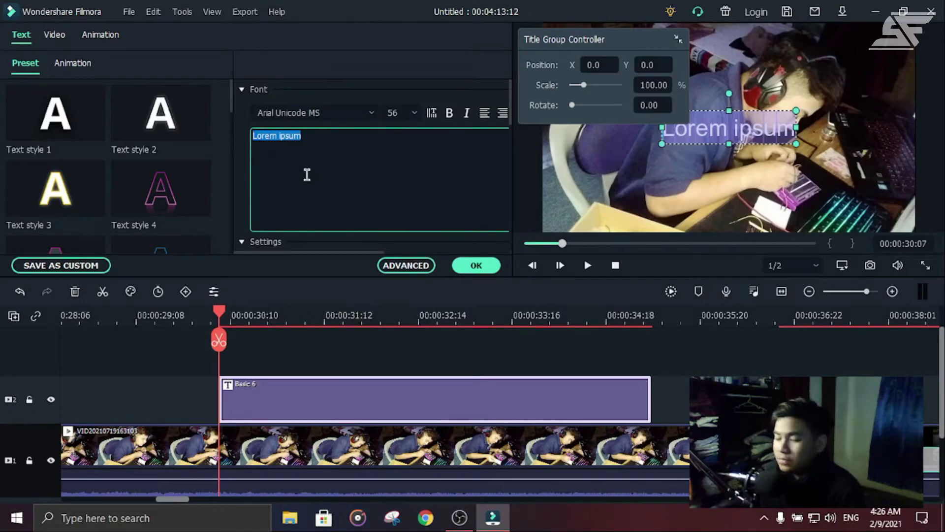
{"action": "key", "text": "BackSpace"}
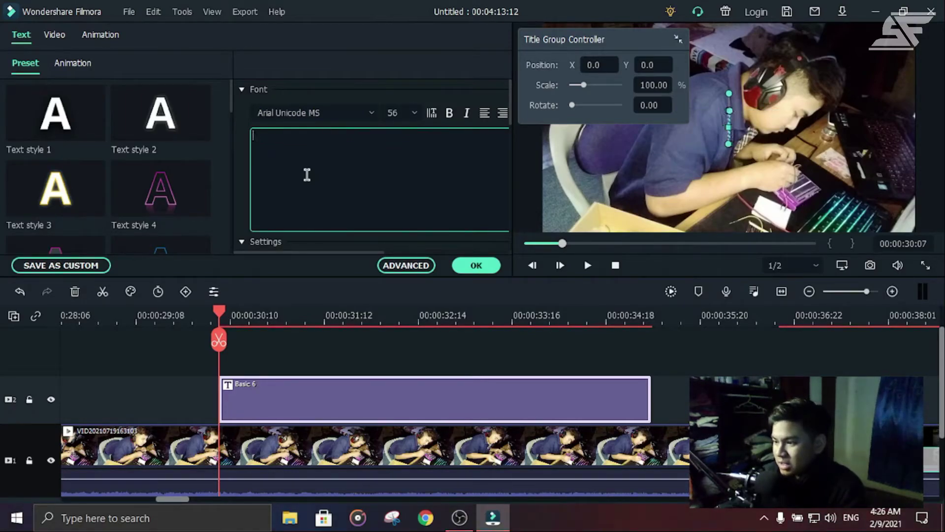
{"action": "type", "text": "ShahFiz"}
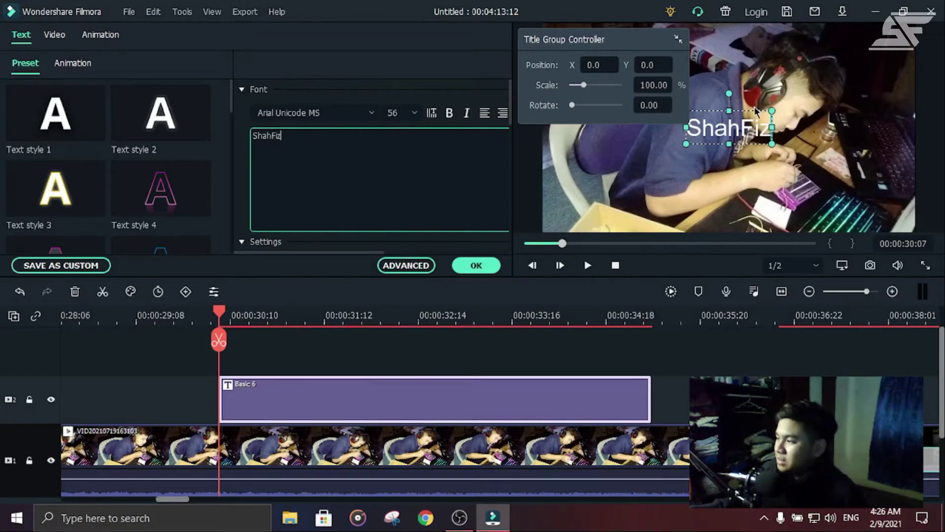
Step: Apply Text style 2 to the title, move it to the lower-left corner of the video frame, and confirm the edit
{"action": "left_click", "coordinate": [161, 116]}
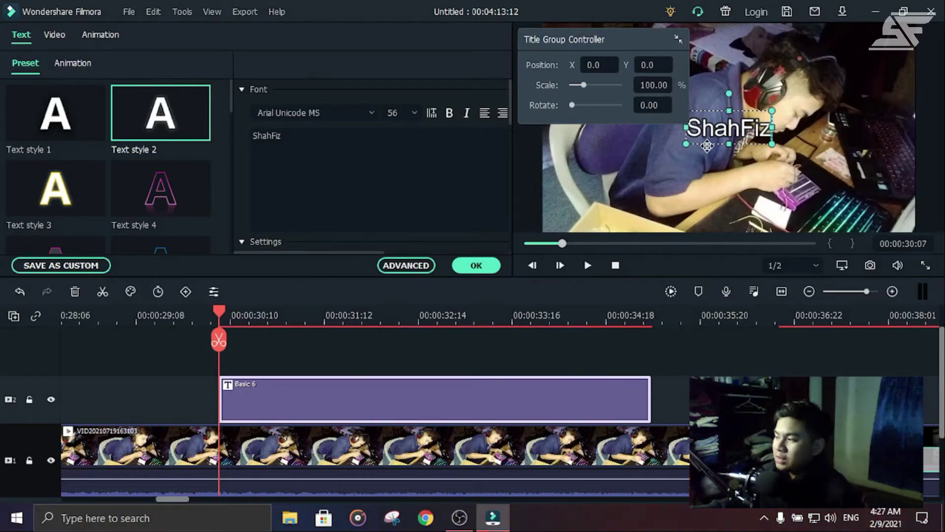
{"action": "left_click_drag", "start_coordinate": [707, 146], "coordinate": [571, 221]}
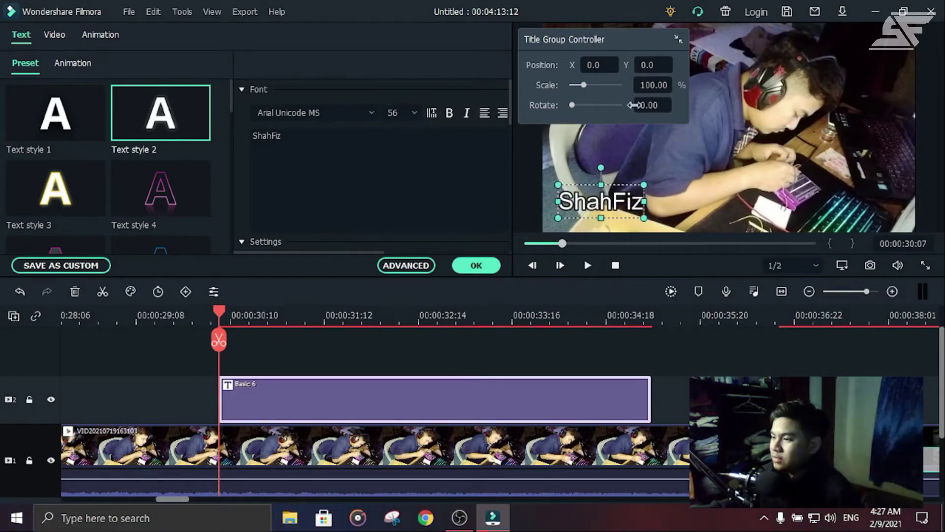
{"action": "left_click", "coordinate": [476, 271]}
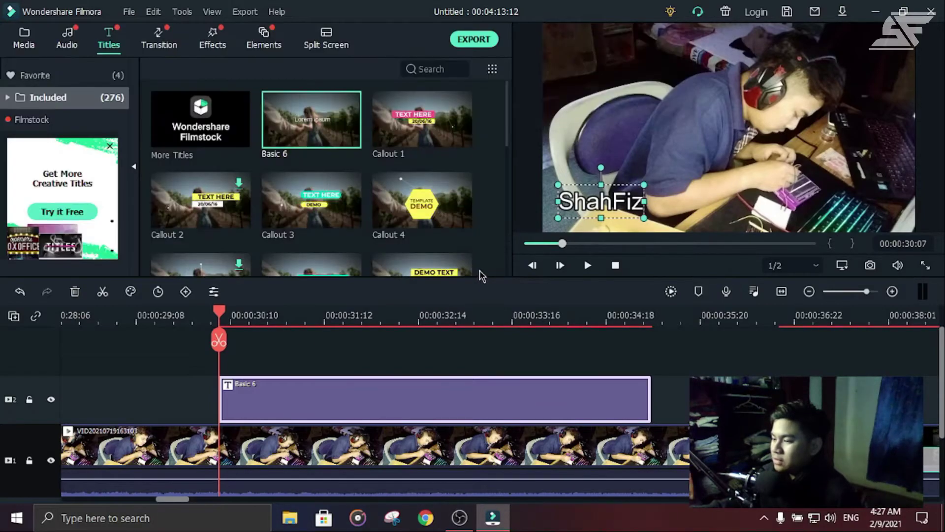
Step: Play back the restyled title from 00:00:30:00, then return the playhead to 00:00:30:03
{"action": "left_click_drag", "start_coordinate": [224, 317], "coordinate": [193, 318]}
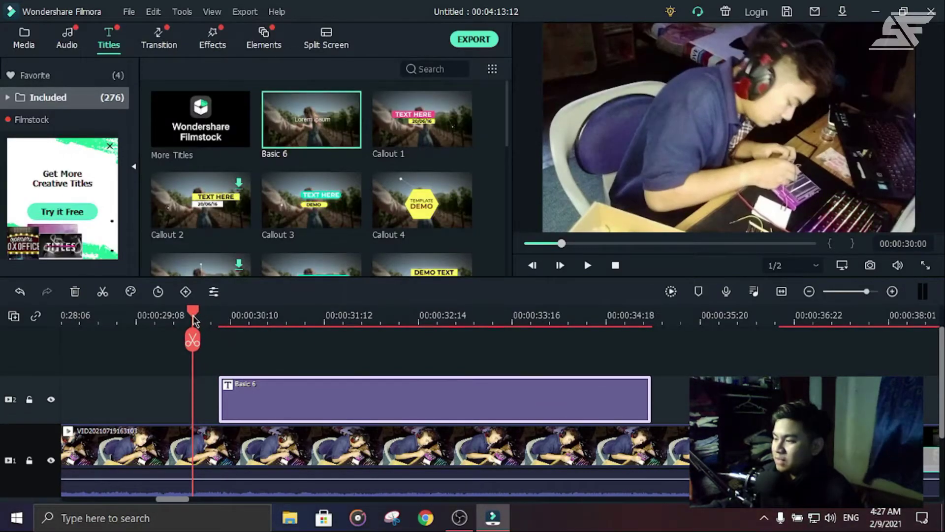
{"action": "left_click", "coordinate": [587, 266]}
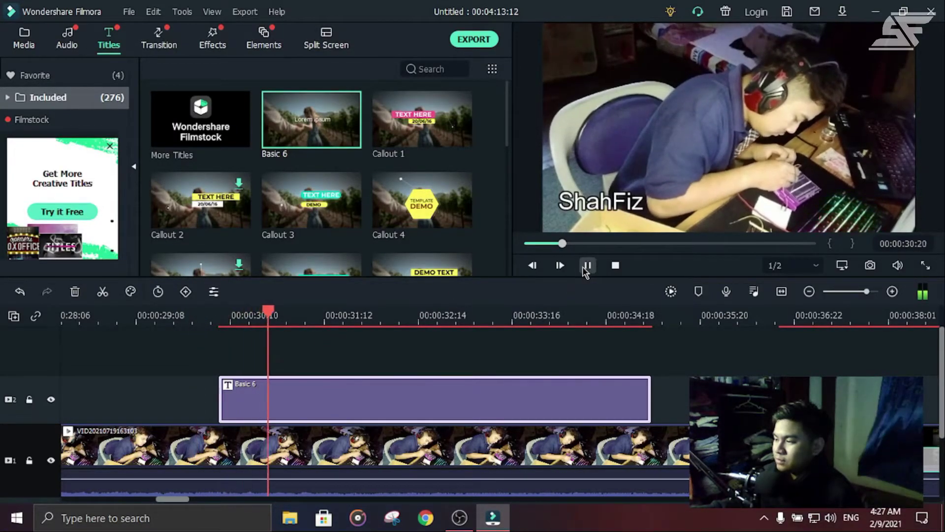
{"action": "left_click", "coordinate": [587, 265]}
{"action": "mouse_move", "coordinate": [373, 318]}
{"action": "left_click_drag", "start_coordinate": [373, 318], "coordinate": [204, 318]}
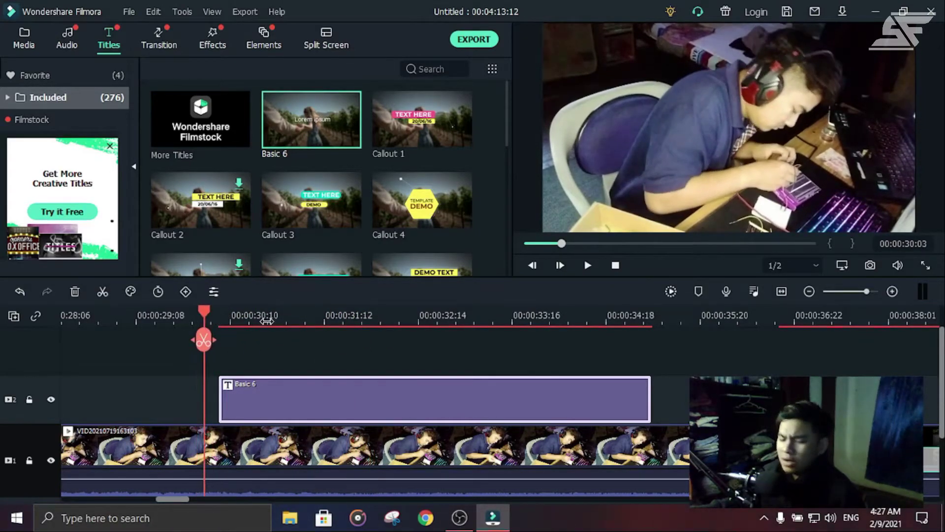
{"action": "left_click", "coordinate": [310, 362]}
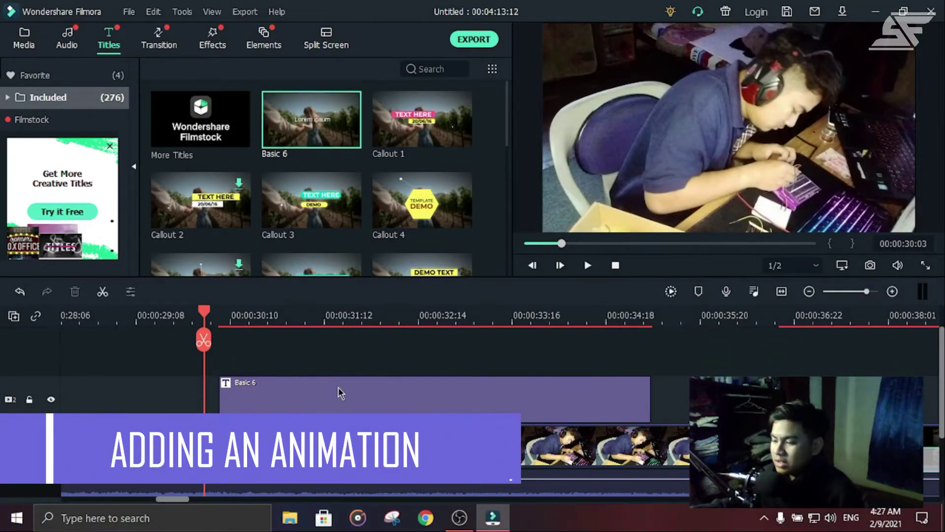
Step: Open the Basic 6 title's animation settings and examine the custom keyframe parameters and the preset animations
{"action": "left_click", "coordinate": [339, 389]}
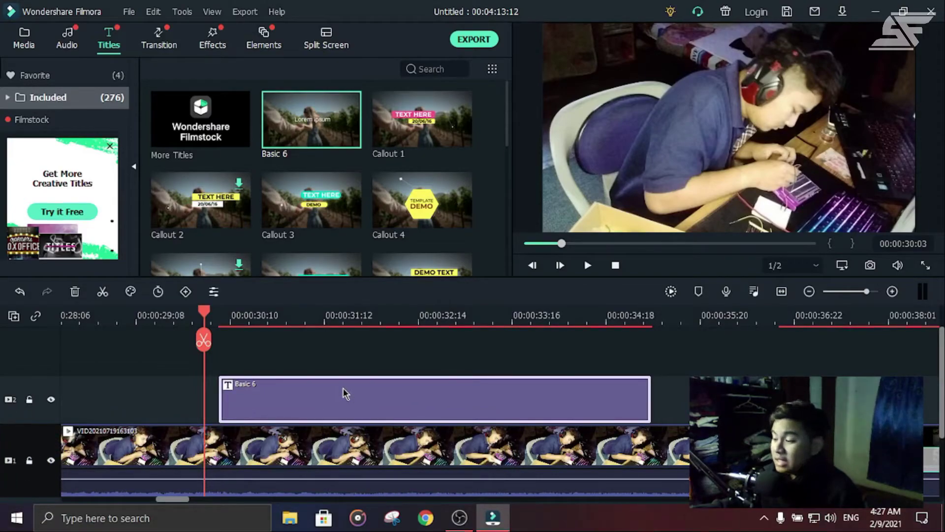
{"action": "right_click", "coordinate": [345, 393]}
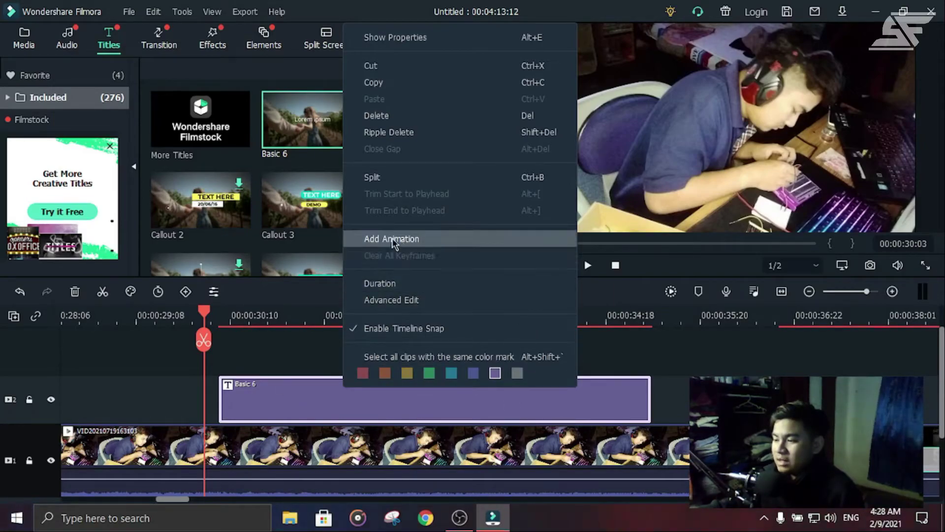
{"action": "left_click", "coordinate": [453, 238]}
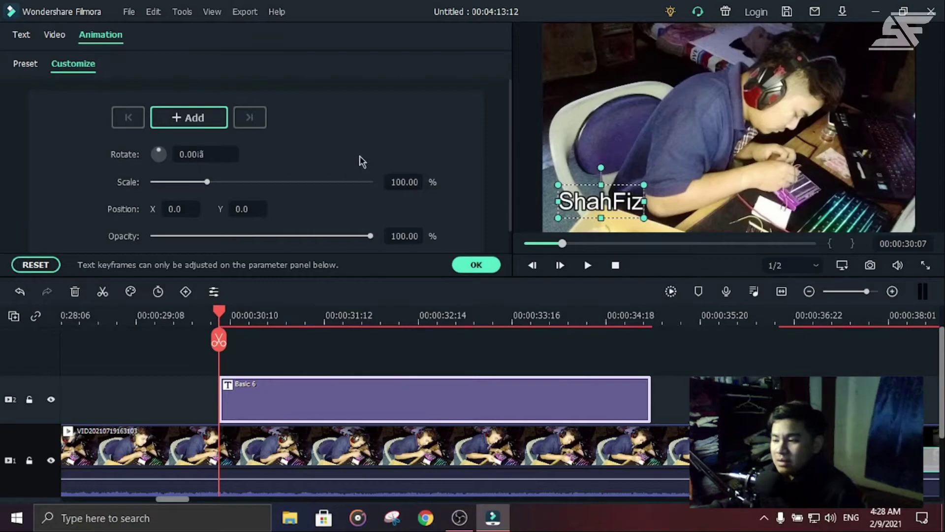
{"action": "scroll", "coordinate": [463, 147], "scroll_direction": "down", "scroll_amount": 1}
{"action": "scroll", "coordinate": [476, 185], "scroll_direction": "up", "scroll_amount": 1}
{"action": "scroll", "coordinate": [476, 185], "scroll_direction": "down", "scroll_amount": 1}
{"action": "scroll", "coordinate": [476, 185], "scroll_direction": "up", "scroll_amount": 1}
{"action": "scroll", "coordinate": [477, 185], "scroll_direction": "down", "scroll_amount": 1}
{"action": "scroll", "coordinate": [477, 185], "scroll_direction": "up", "scroll_amount": 1}
{"action": "scroll", "coordinate": [476, 185], "scroll_direction": "down", "scroll_amount": 1}
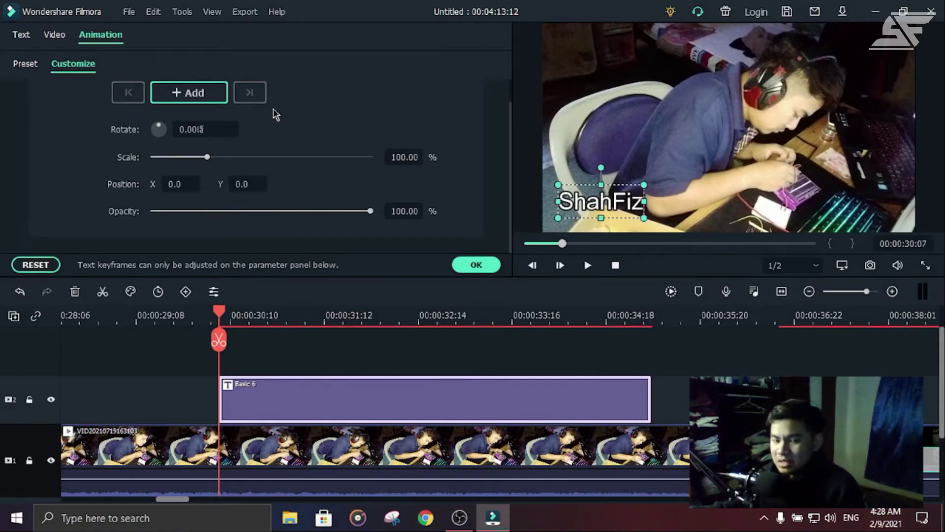
{"action": "left_click", "coordinate": [23, 65]}
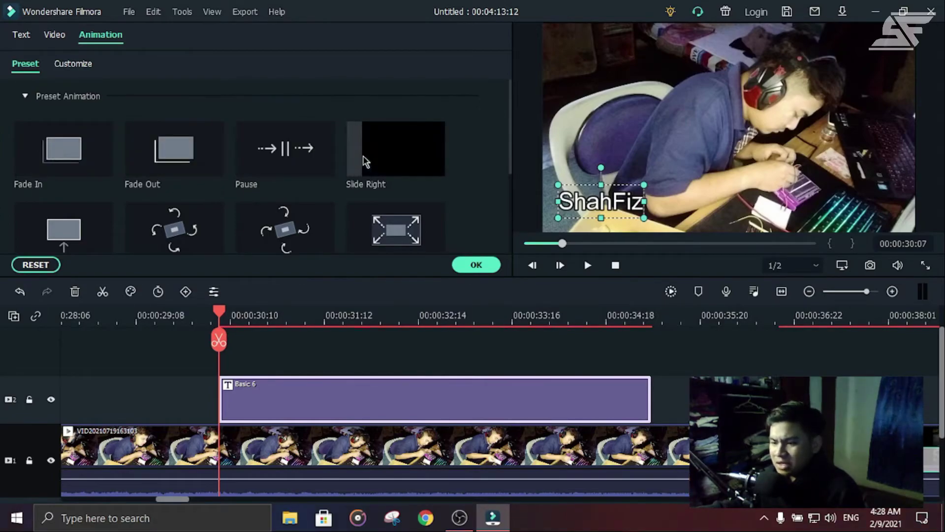
{"action": "scroll", "coordinate": [369, 173], "scroll_direction": "down", "scroll_amount": 3}
{"action": "scroll", "coordinate": [373, 173], "scroll_direction": "up", "scroll_amount": 3}
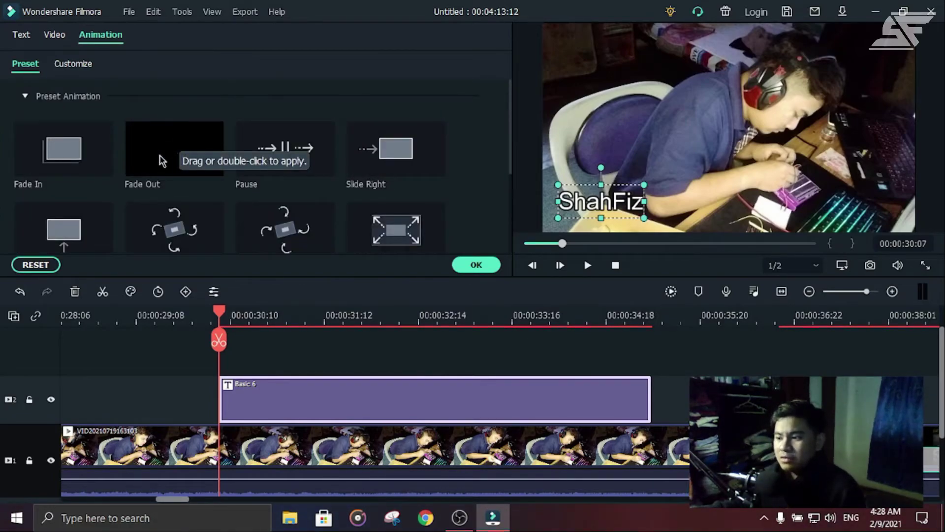
Step: Try the Fade Out preset animation at the start of the title, then reset the title's animation
{"action": "double_click", "coordinate": [173, 153]}
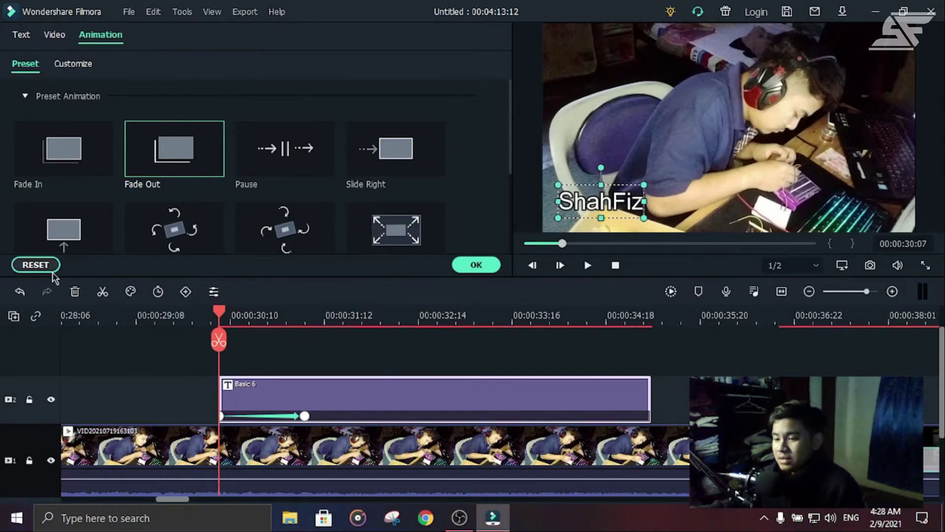
{"action": "left_click", "coordinate": [22, 268]}
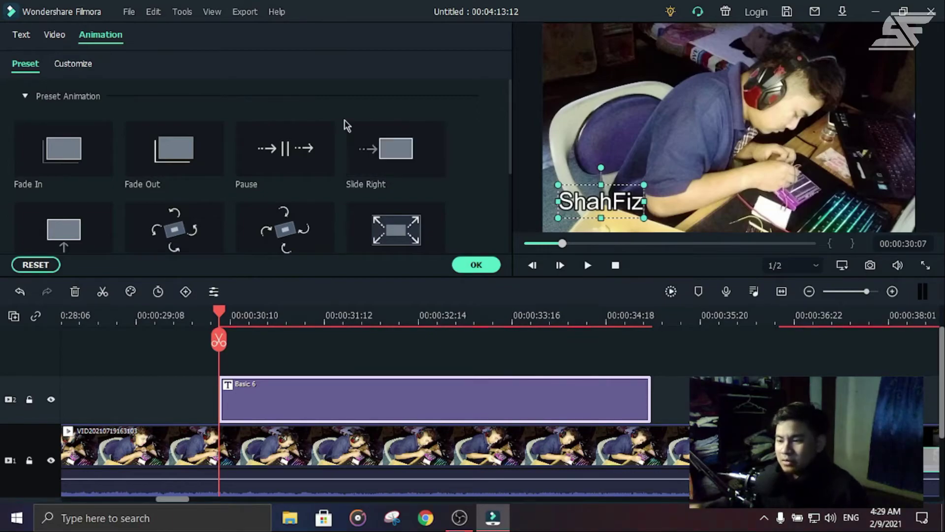
Step: Add a Fade In animation at the title's start and a Fade Out at its end, and shorten both fades
{"action": "double_click", "coordinate": [60, 146]}
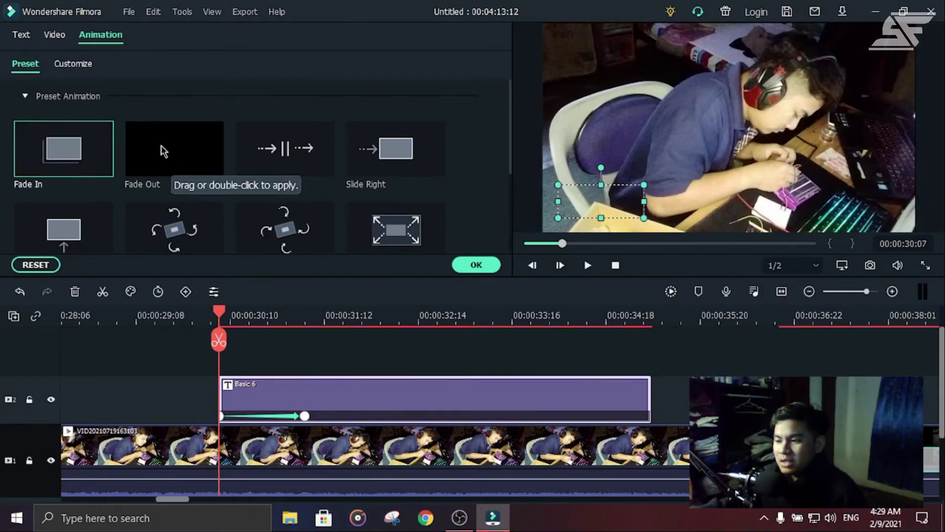
{"action": "left_click_drag", "start_coordinate": [164, 151], "coordinate": [581, 391]}
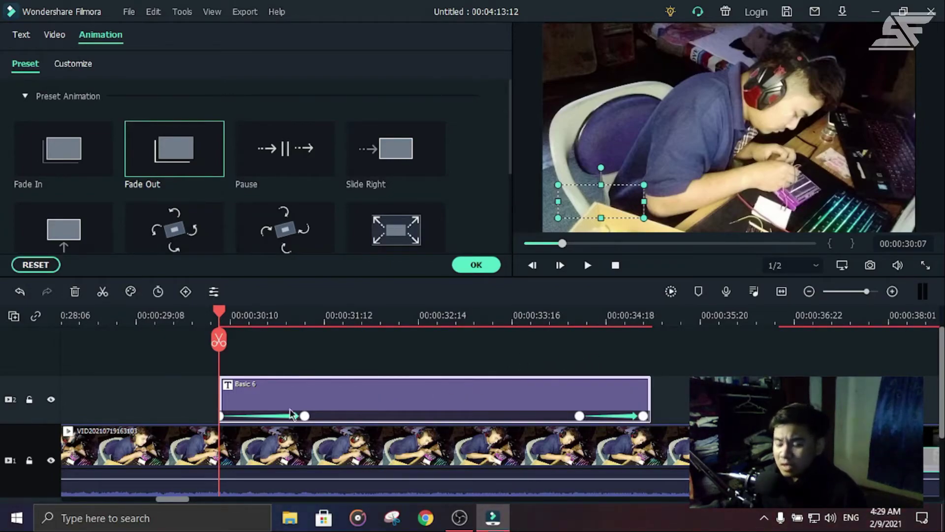
{"action": "left_click_drag", "start_coordinate": [305, 417], "coordinate": [242, 416]}
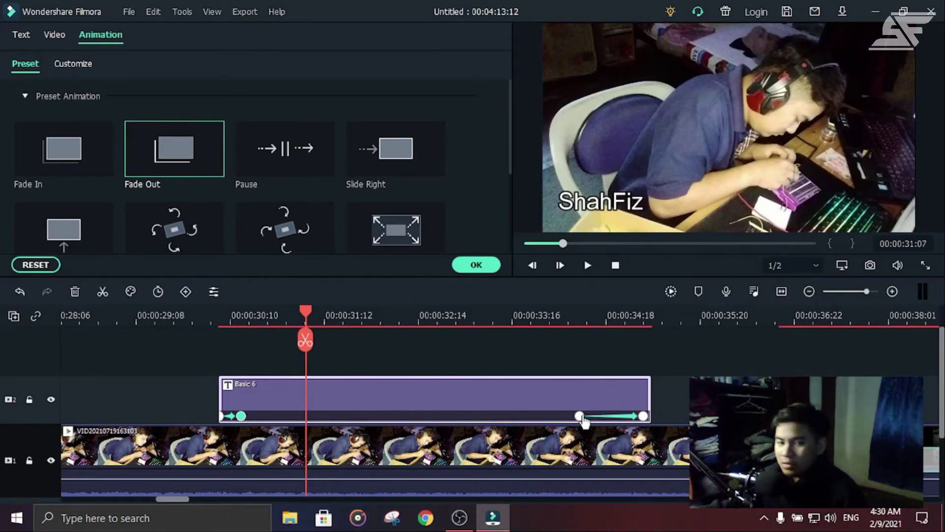
{"action": "left_click_drag", "start_coordinate": [584, 422], "coordinate": [614, 417]}
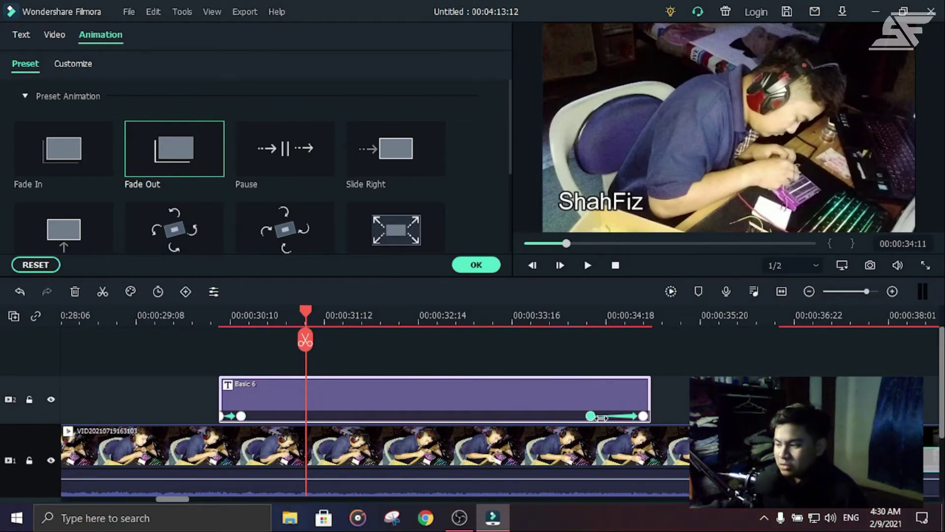
Step: Play back the title's fade-in twice, from 00:00:29:19 and 00:00:30:04, then confirm and close the animation settings
{"action": "left_click_drag", "start_coordinate": [580, 317], "coordinate": [178, 319]}
{"action": "left_click", "coordinate": [253, 354]}
{"action": "left_click", "coordinate": [588, 266]}
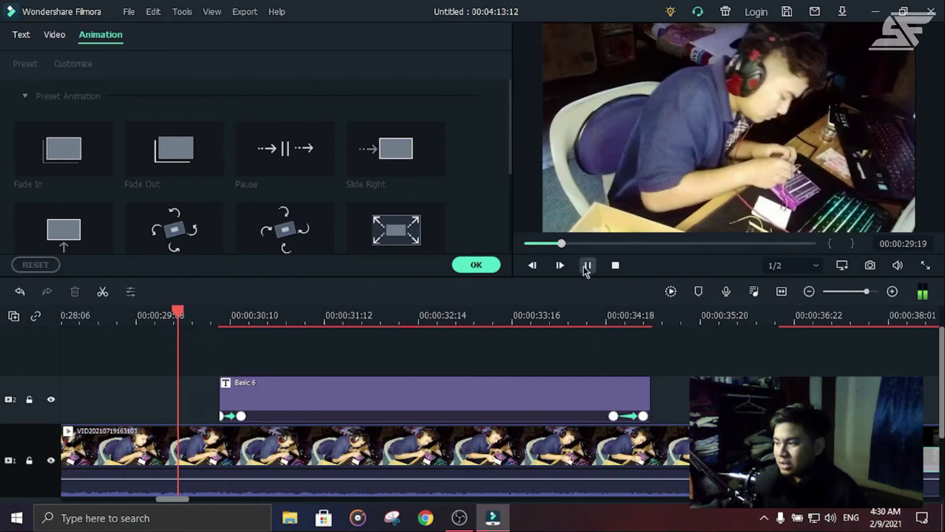
{"action": "left_click", "coordinate": [584, 266]}
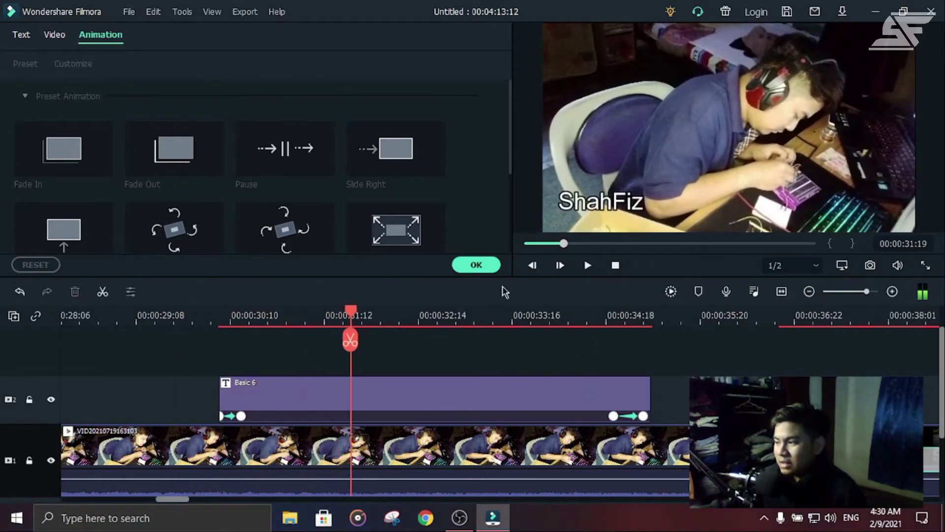
{"action": "left_click_drag", "start_coordinate": [350, 315], "coordinate": [208, 315]}
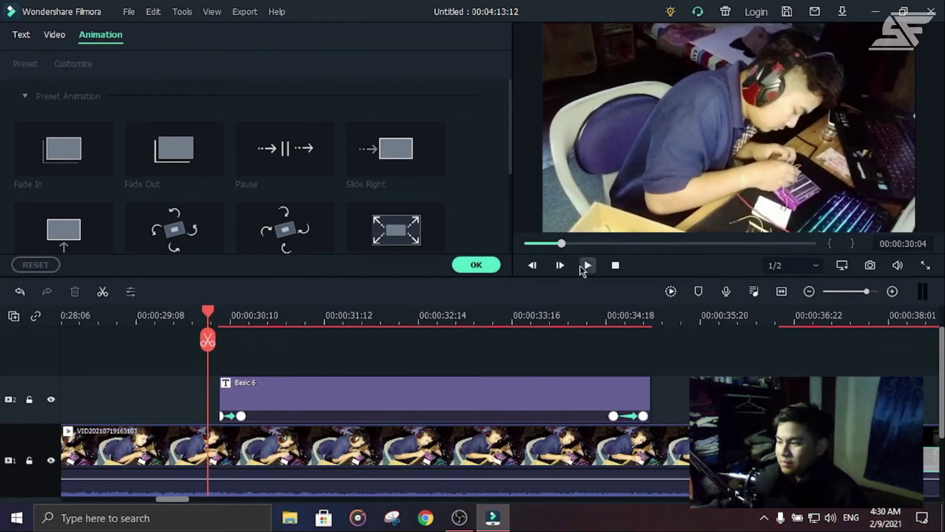
{"action": "left_click", "coordinate": [586, 265]}
{"action": "key", "text": "space"}
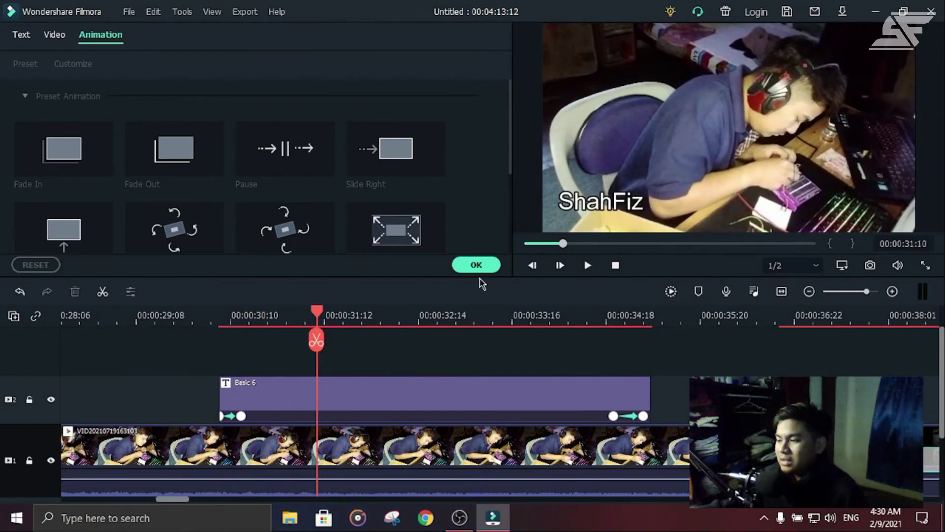
{"action": "left_click", "coordinate": [473, 266]}
{"action": "scroll", "coordinate": [412, 439], "scroll_direction": "down", "scroll_amount": 3}
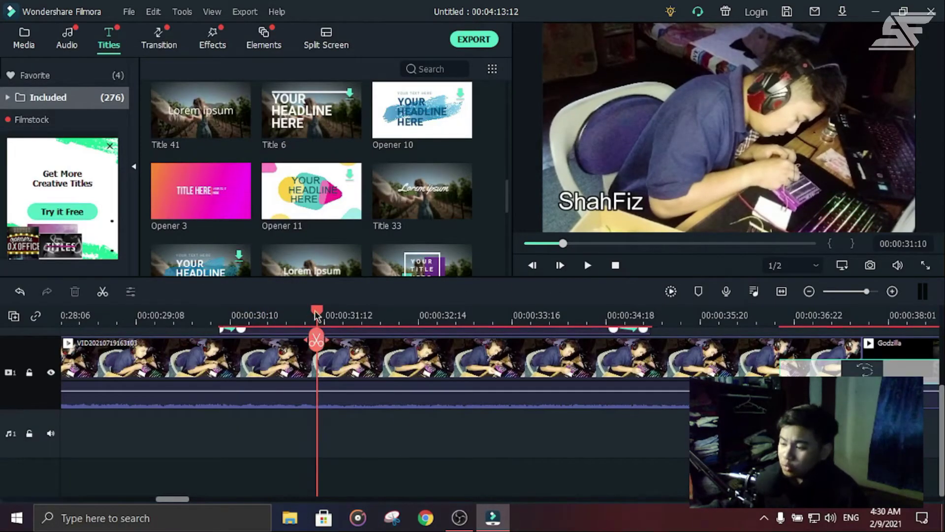
{"action": "left_click_drag", "start_coordinate": [319, 317], "coordinate": [62, 316]}
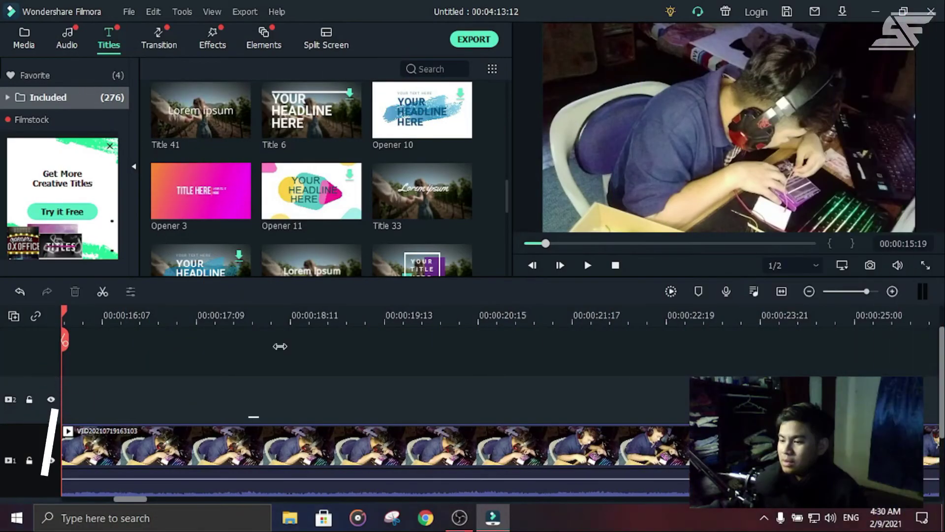
{"action": "scroll", "coordinate": [372, 368], "scroll_direction": "up", "scroll_amount": 2}
{"action": "scroll", "coordinate": [371, 369], "scroll_direction": "down", "scroll_amount": 2}
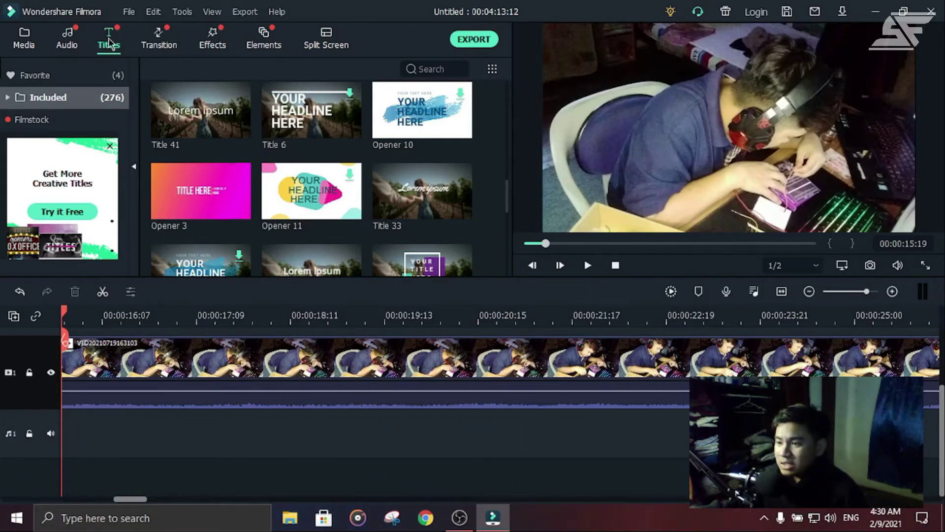
Step: Import the song FRIENDS from the computer's Music folder into the project media
{"action": "left_click", "coordinate": [69, 39]}
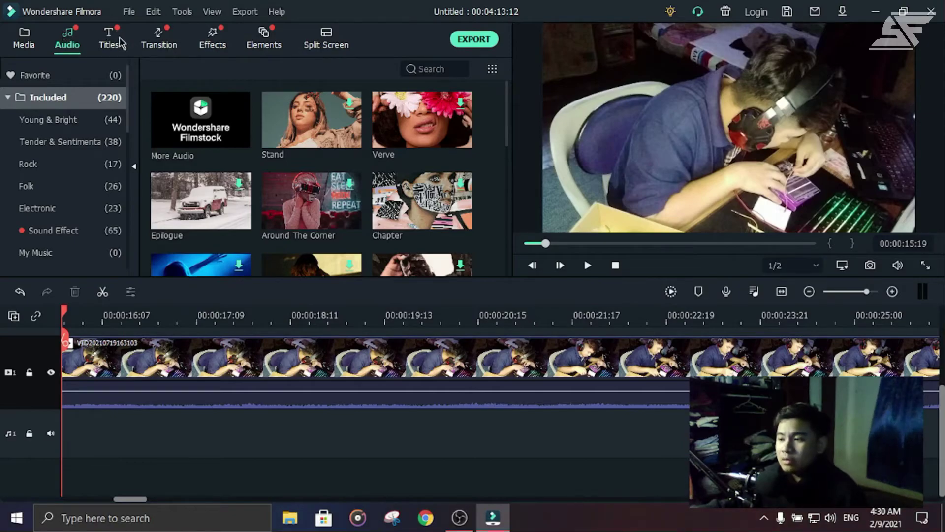
{"action": "left_click", "coordinate": [23, 47]}
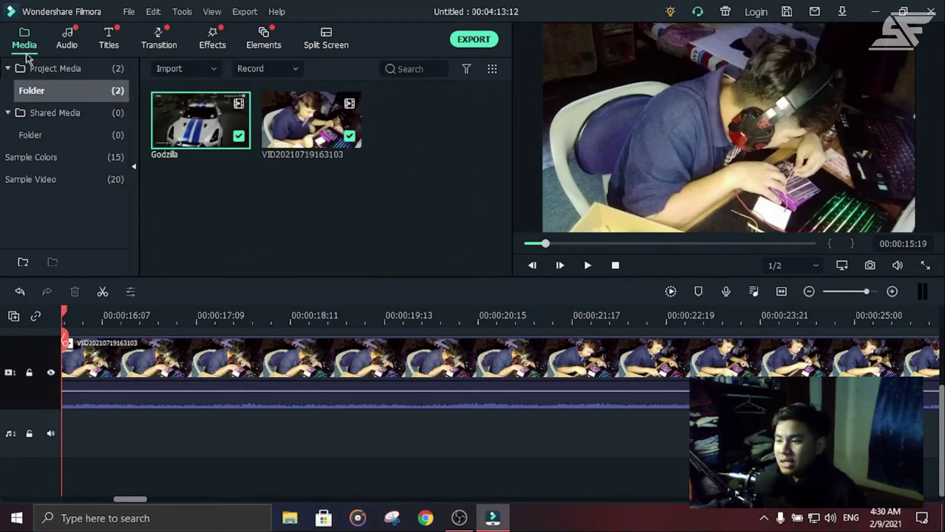
{"action": "left_click", "coordinate": [325, 200]}
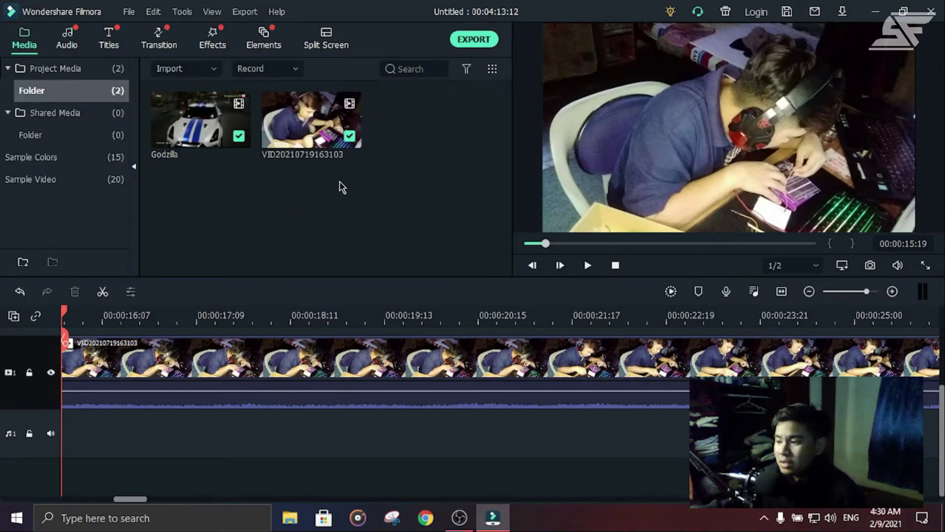
{"action": "right_click", "coordinate": [340, 181]}
{"action": "left_click", "coordinate": [351, 198]}
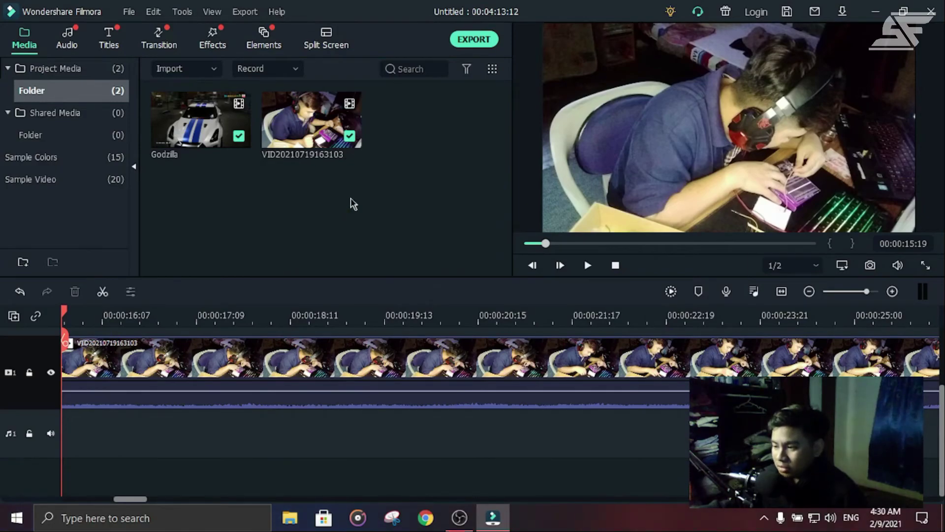
{"action": "left_click", "coordinate": [371, 235]}
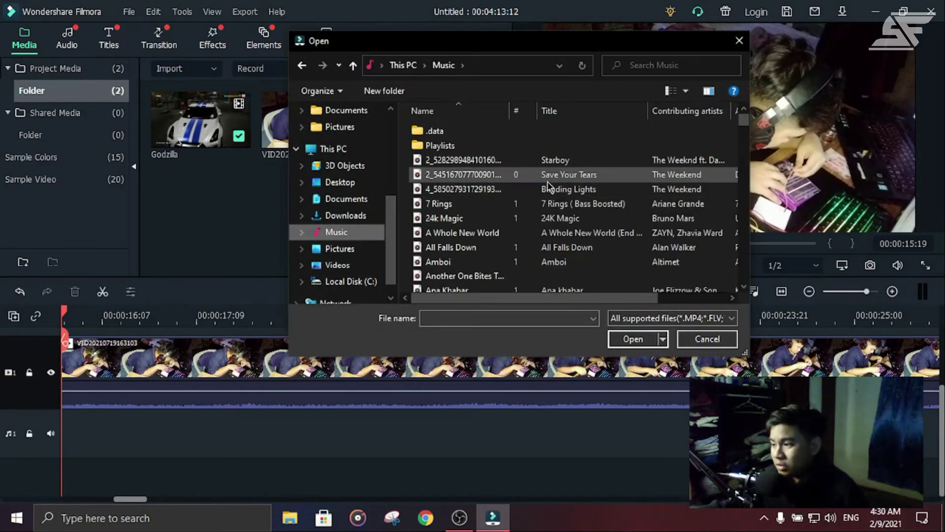
{"action": "scroll", "coordinate": [549, 184], "scroll_direction": "down", "scroll_amount": 1}
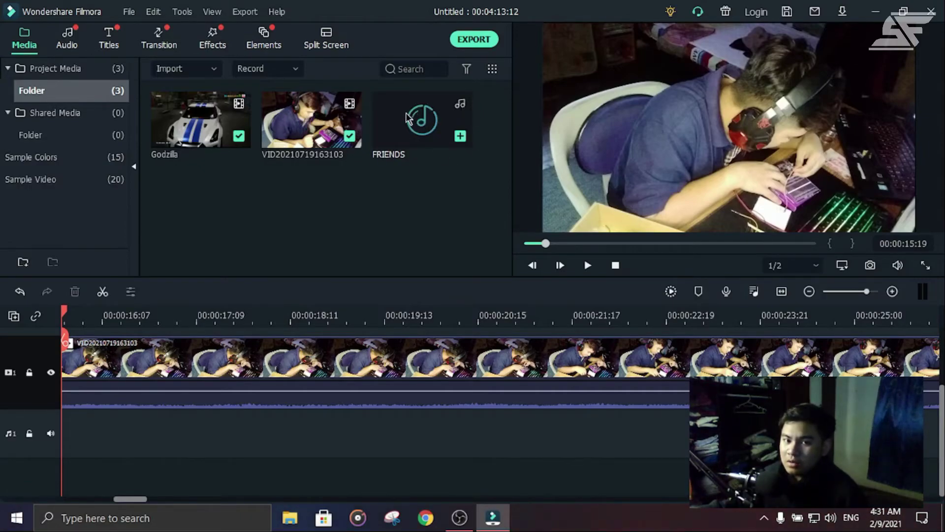
{"action": "mouse_move", "coordinate": [449, 131]}
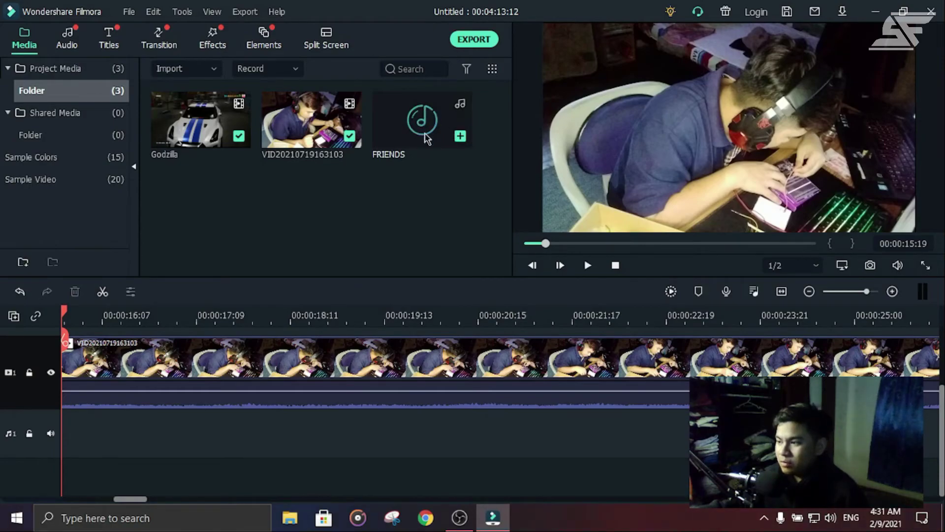
{"action": "left_click_drag", "start_coordinate": [405, 108], "coordinate": [119, 418]}
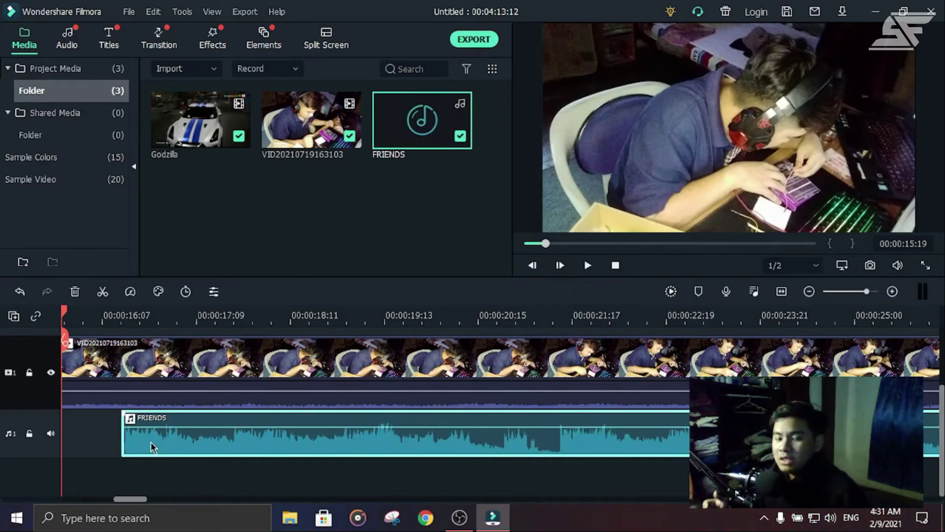
{"action": "scroll", "coordinate": [251, 415], "scroll_direction": "up", "scroll_amount": 2}
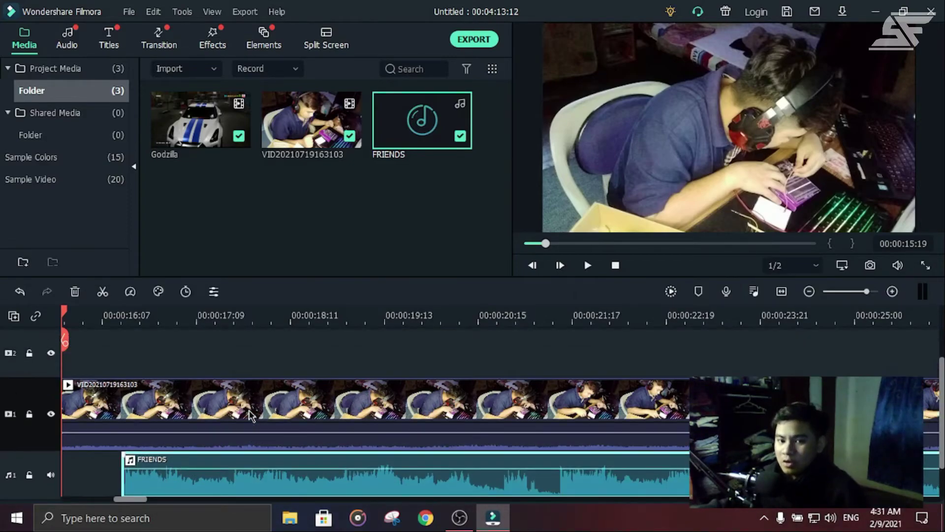
{"action": "scroll", "coordinate": [241, 363], "scroll_direction": "down", "scroll_amount": 2}
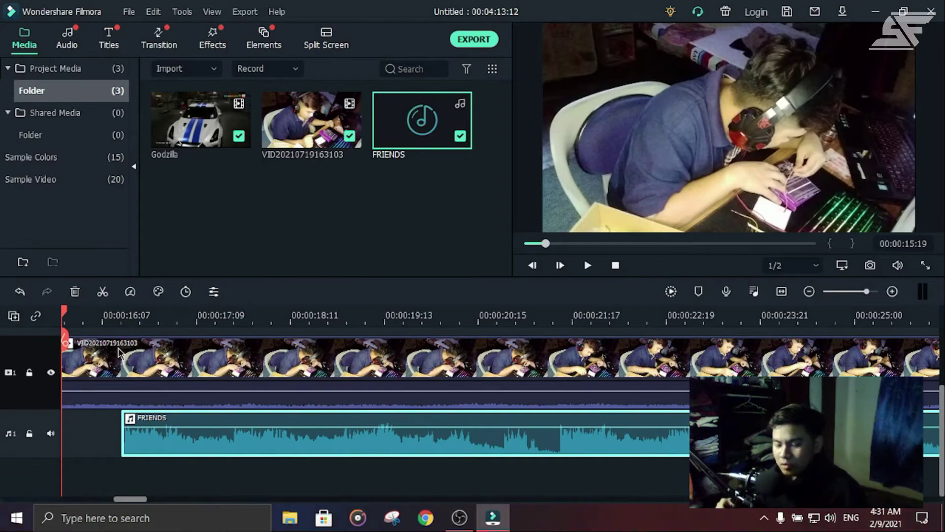
Step: Open the audio adjustment settings of the FRIENDS clip on the timeline
{"action": "left_click", "coordinate": [252, 461]}
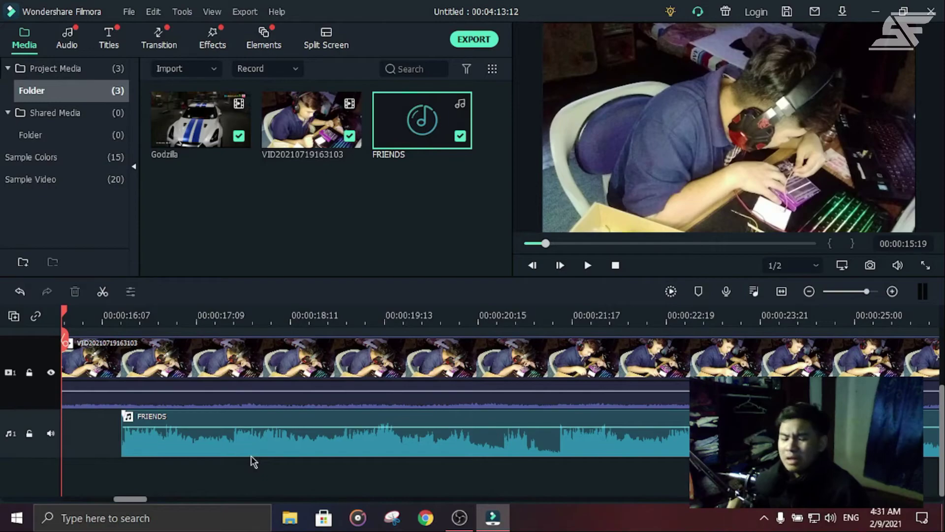
{"action": "left_click", "coordinate": [323, 445]}
{"action": "right_click", "coordinate": [322, 444]}
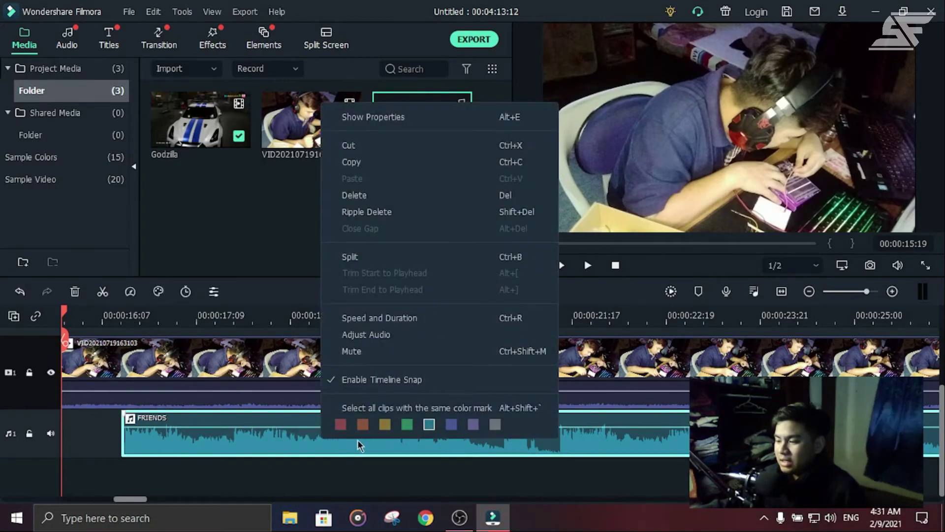
{"action": "left_click", "coordinate": [399, 342]}
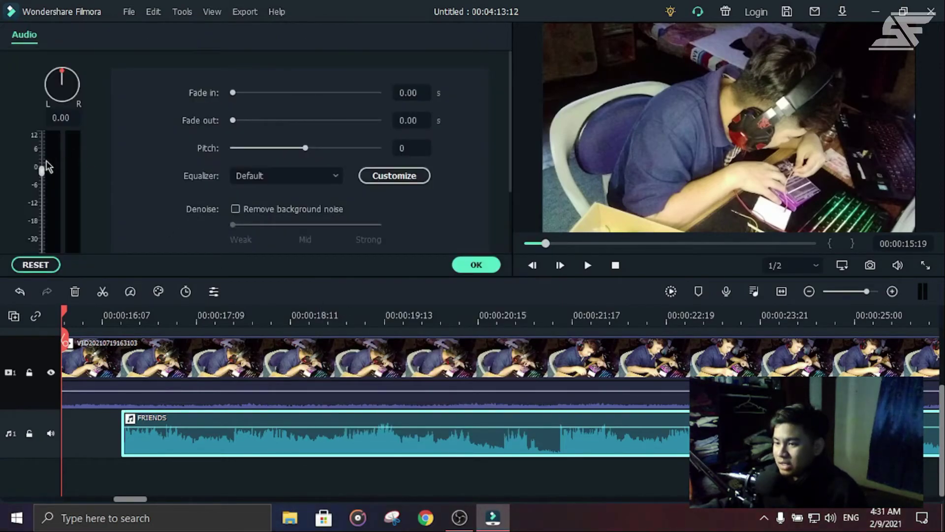
Step: Examine the volume, fade, pitch, equalizer, denoise and ducking settings available for the FRIENDS clip
{"action": "scroll", "coordinate": [83, 187], "scroll_direction": "down", "scroll_amount": 1}
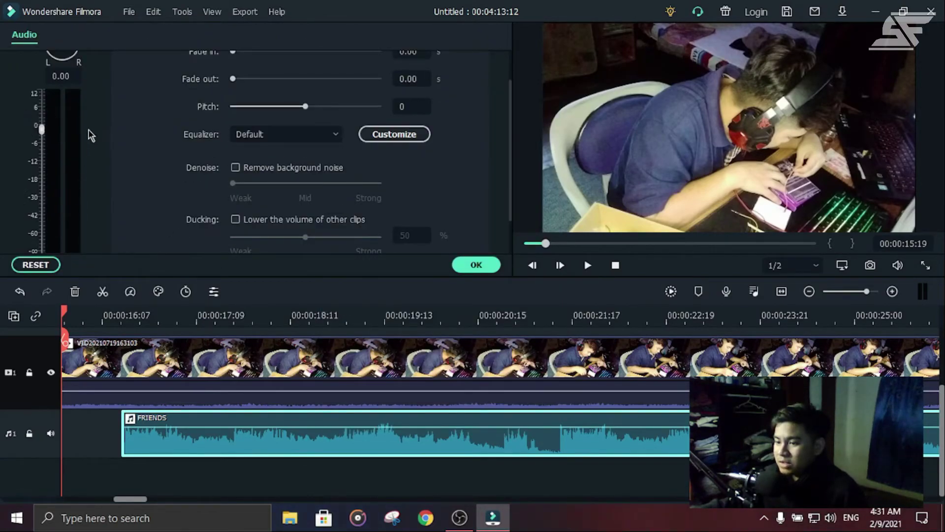
{"action": "scroll", "coordinate": [232, 178], "scroll_direction": "up", "scroll_amount": 1}
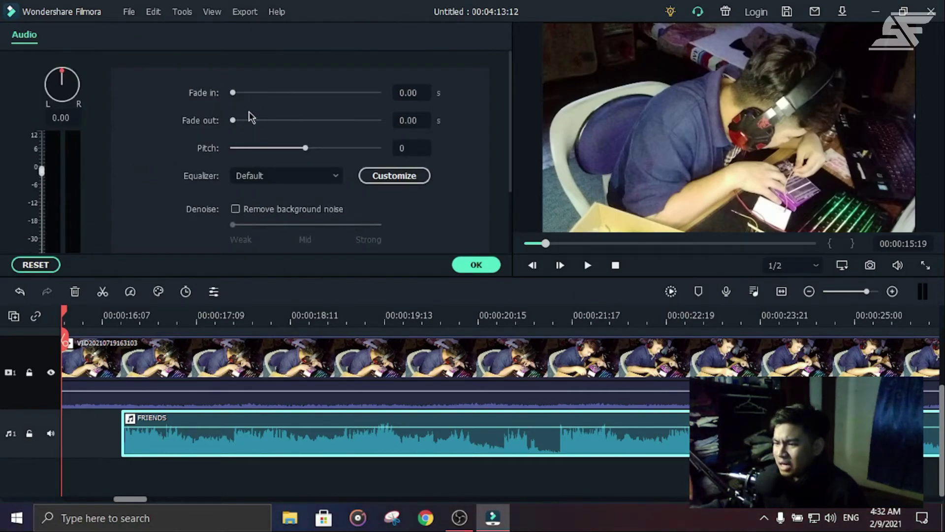
{"action": "scroll", "coordinate": [253, 197], "scroll_direction": "down", "scroll_amount": 2}
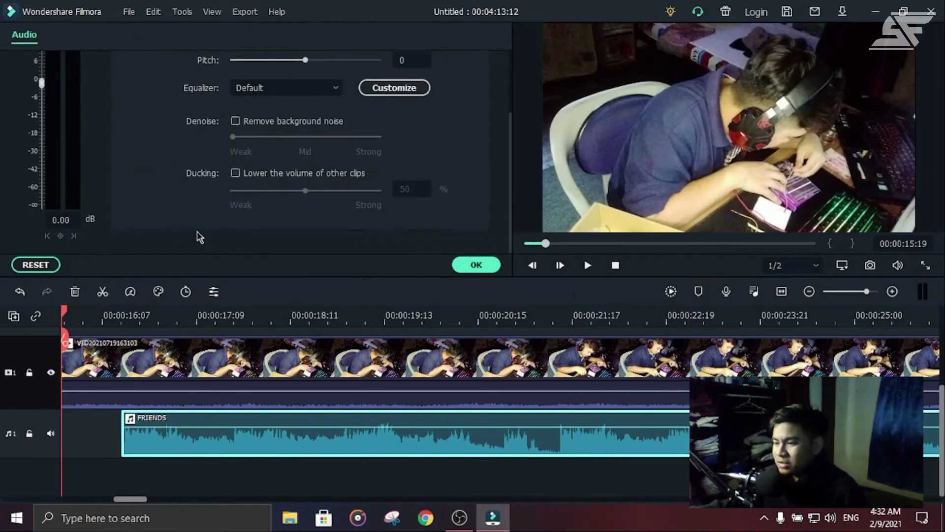
{"action": "scroll", "coordinate": [173, 173], "scroll_direction": "up", "scroll_amount": 1}
{"action": "scroll", "coordinate": [172, 148], "scroll_direction": "down", "scroll_amount": 1}
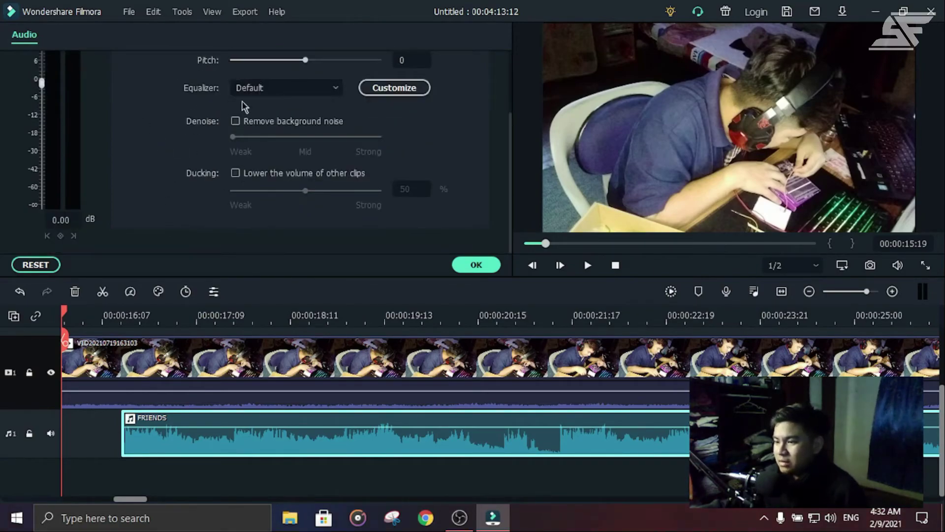
{"action": "scroll", "coordinate": [148, 141], "scroll_direction": "up", "scroll_amount": 2}
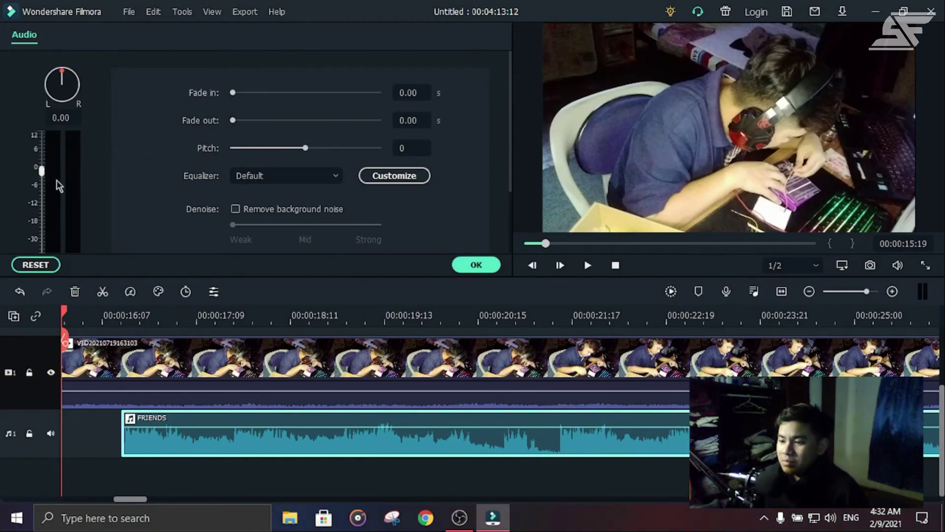
{"action": "scroll", "coordinate": [81, 154], "scroll_direction": "down", "scroll_amount": 2}
{"action": "scroll", "coordinate": [82, 156], "scroll_direction": "up", "scroll_amount": 1}
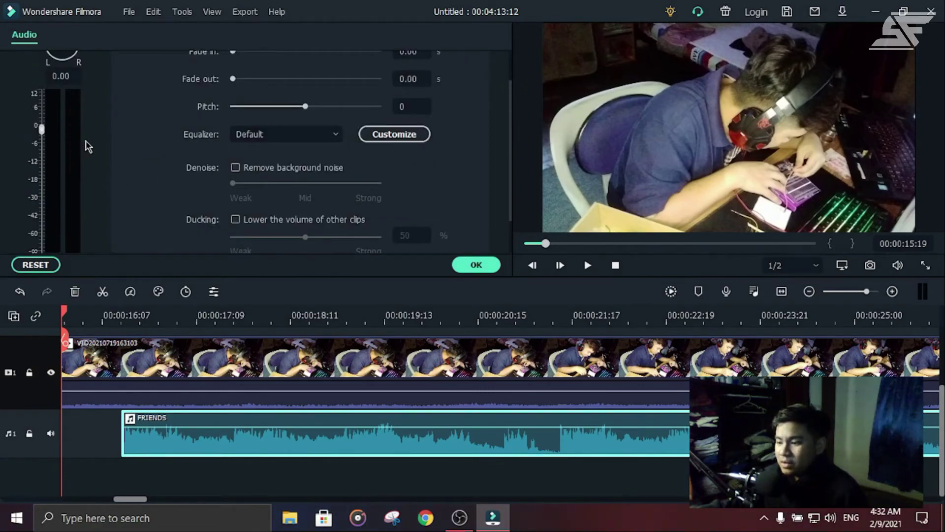
Step: Lower the FRIENDS clip's volume to about -8 dB
{"action": "left_click_drag", "start_coordinate": [61, 315], "coordinate": [106, 315]}
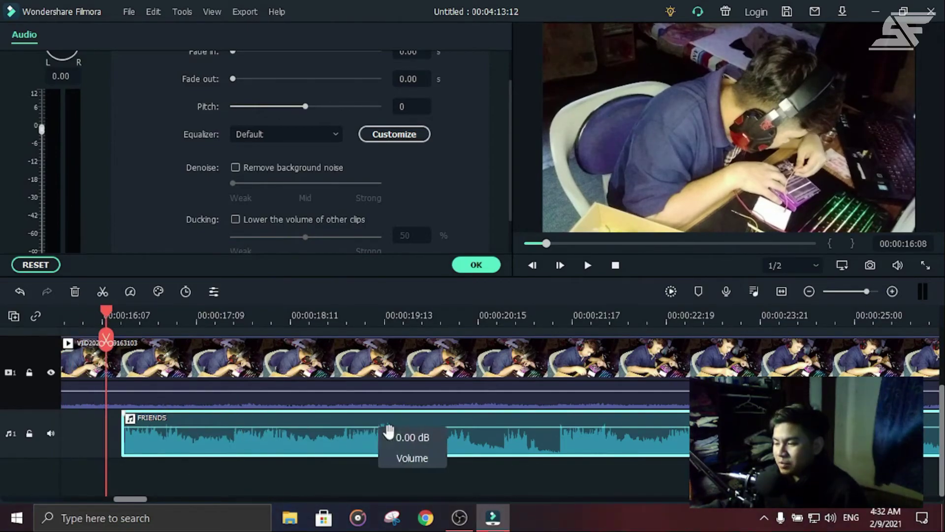
{"action": "left_click_drag", "start_coordinate": [43, 128], "coordinate": [42, 144]}
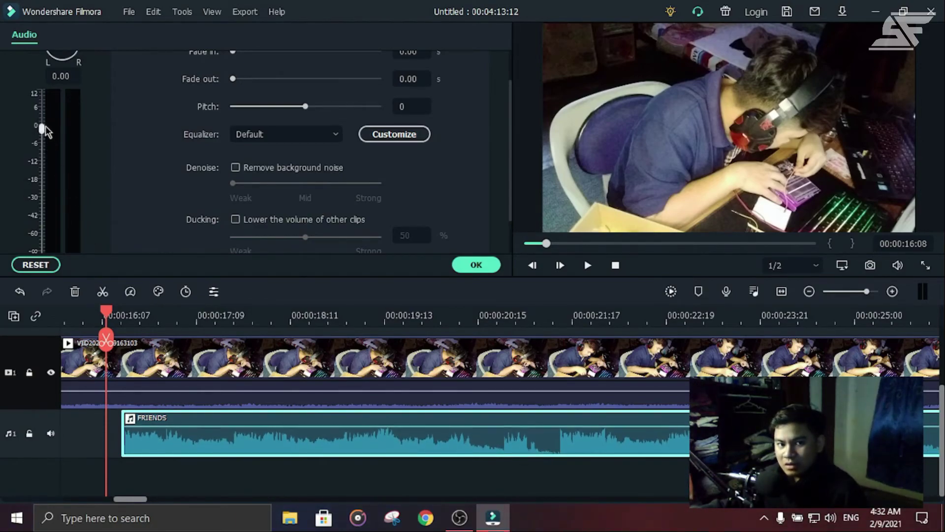
{"action": "left_click_drag", "start_coordinate": [50, 145], "coordinate": [49, 150]}
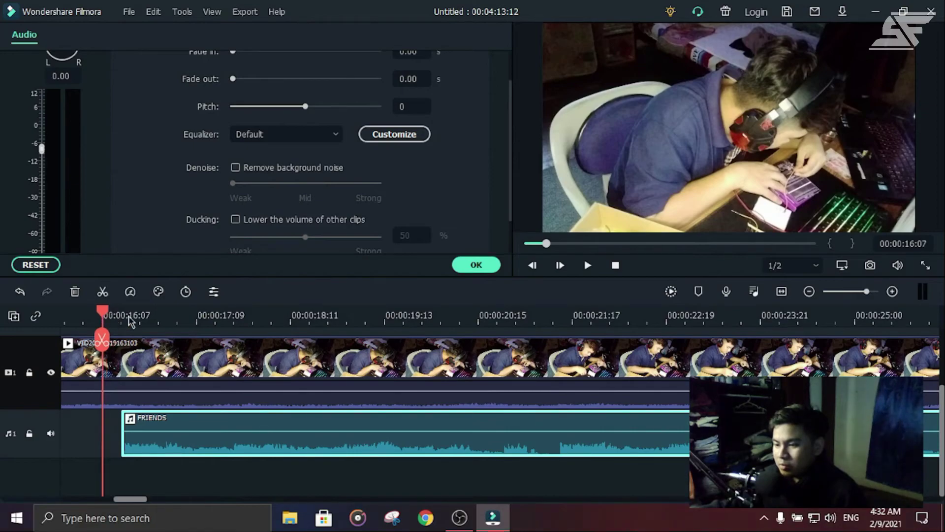
Step: Play back the FRIENDS clip from near its start, reduce its volume to about -16 dB during playback, and apply the audio settings
{"action": "left_click", "coordinate": [154, 320]}
{"action": "left_click", "coordinate": [586, 266]}
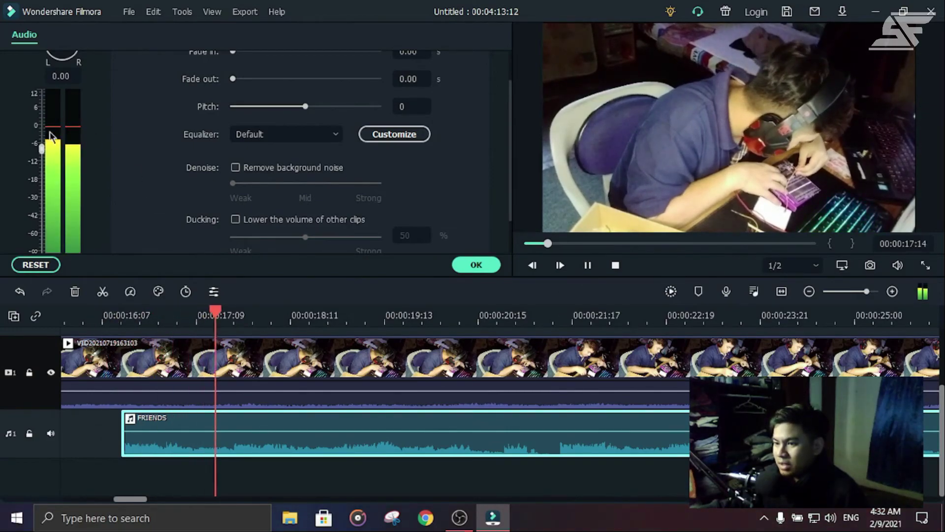
{"action": "left_click_drag", "start_coordinate": [43, 147], "coordinate": [50, 171]}
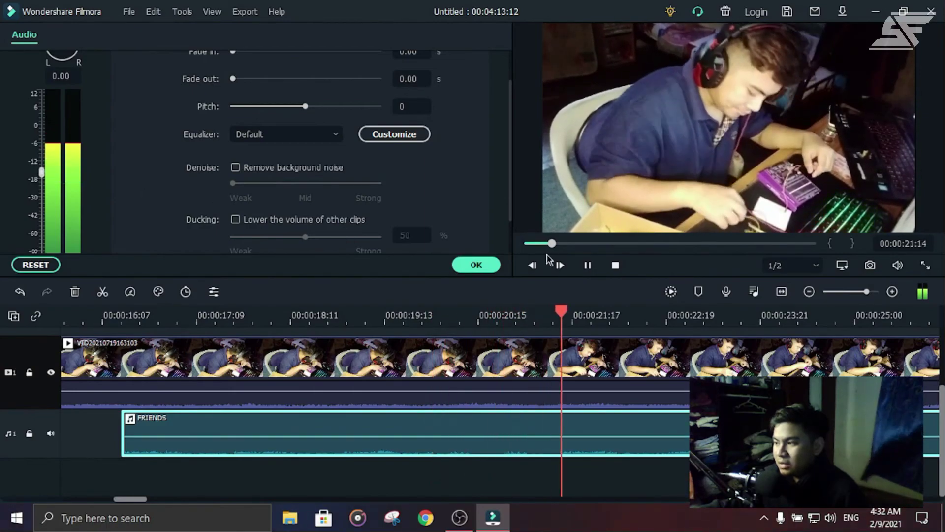
{"action": "left_click", "coordinate": [588, 265]}
{"action": "left_click", "coordinate": [483, 267]}
Step: Move the playhead back to 00:00:11:20 and select the empty gap before FRIENDS on the audio track
{"action": "left_click_drag", "start_coordinate": [272, 313], "coordinate": [49, 317]}
{"action": "left_click", "coordinate": [289, 453]}
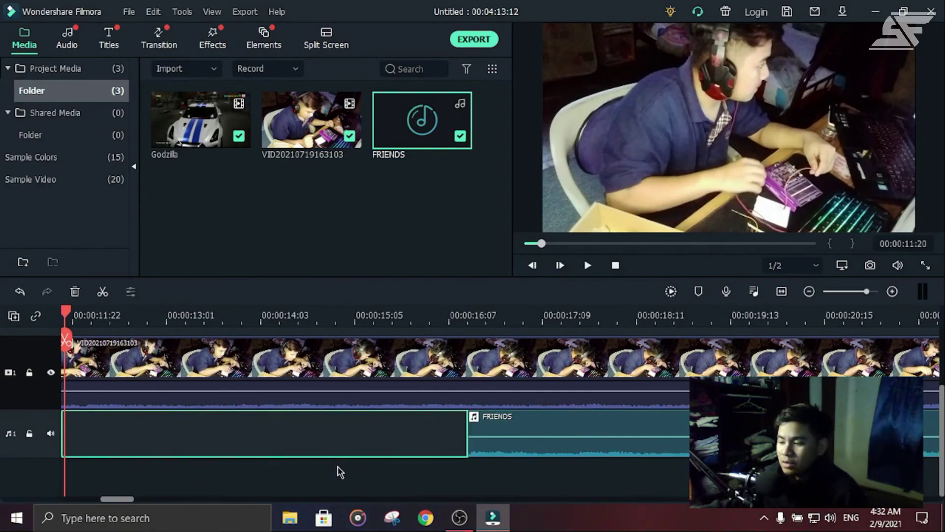